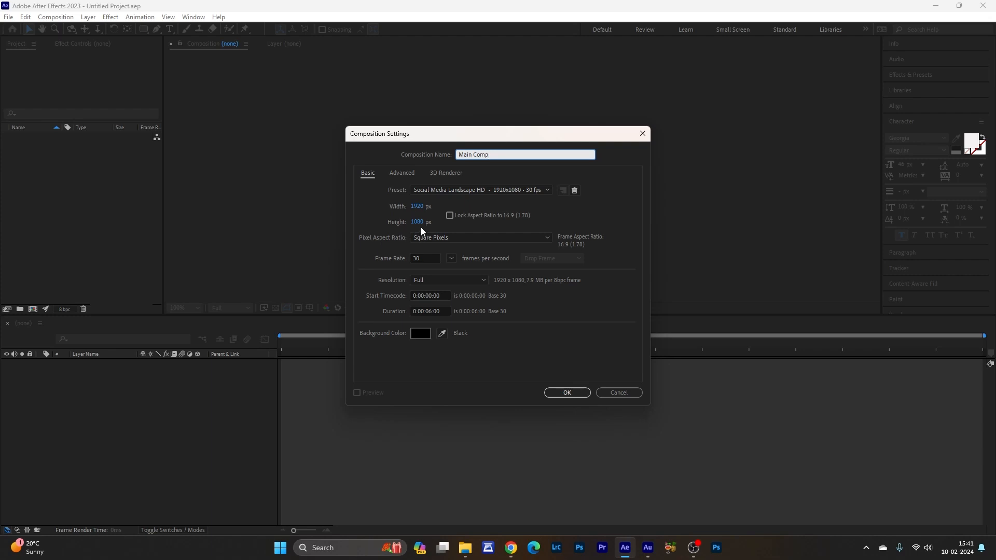
# - Create the Main Comp composition with the Social Media Landscape HD 1920x1080 30 fps preset, a 6-second duration and a black background
pyautogui.click(548, 189)
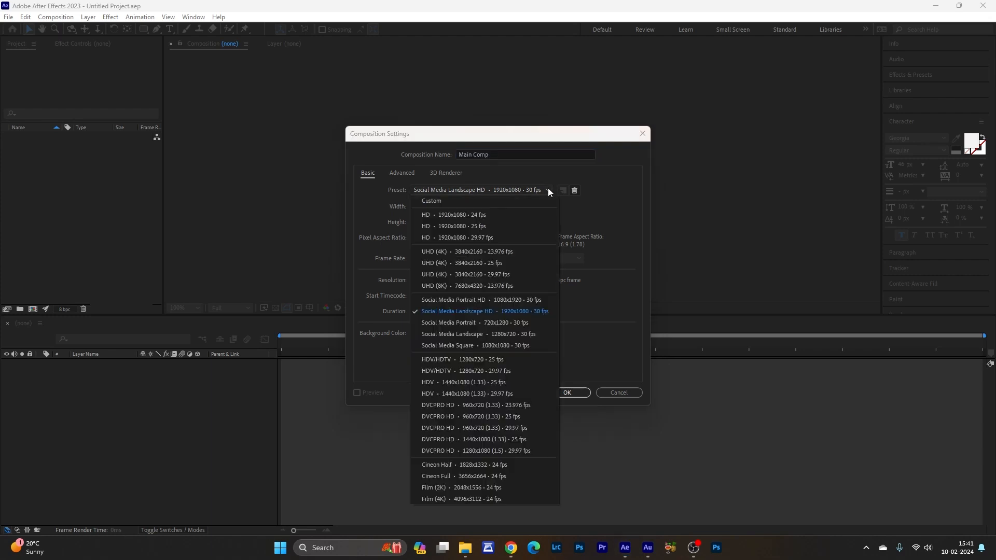
pyautogui.click(548, 190)
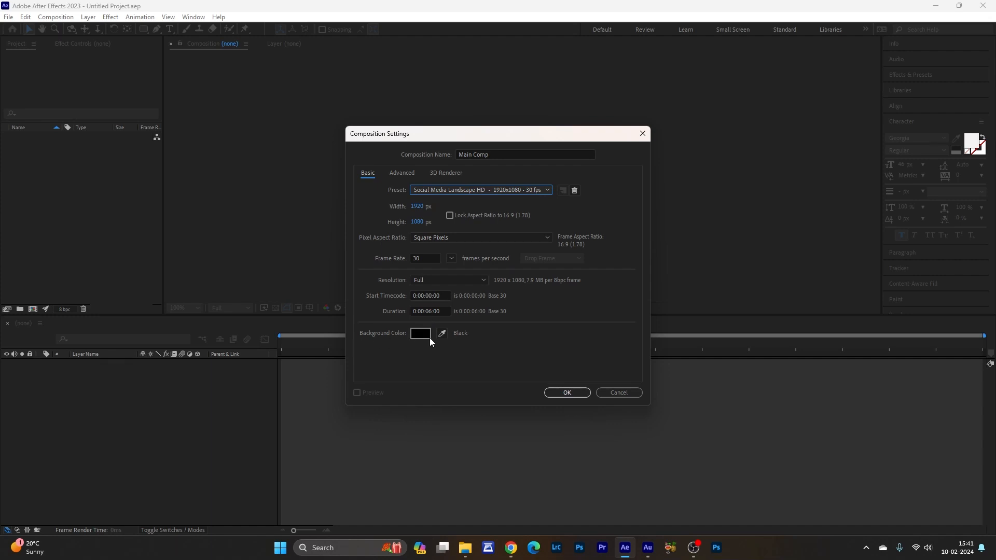
pyautogui.click(573, 393)
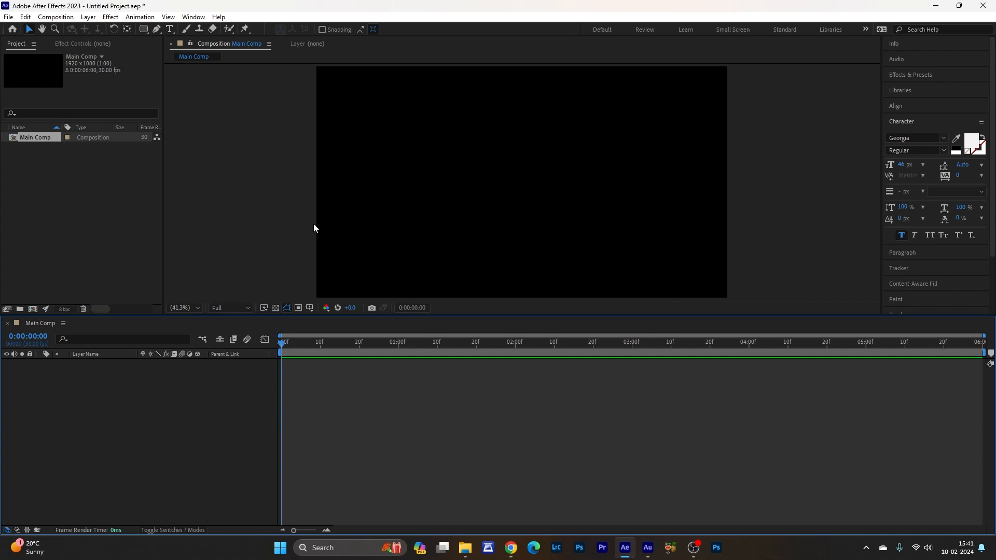
# - Draw a wide rectangle shape about 1489 by 324 px across the middle of the composition with the Rectangle Tool
pyautogui.click(144, 30)
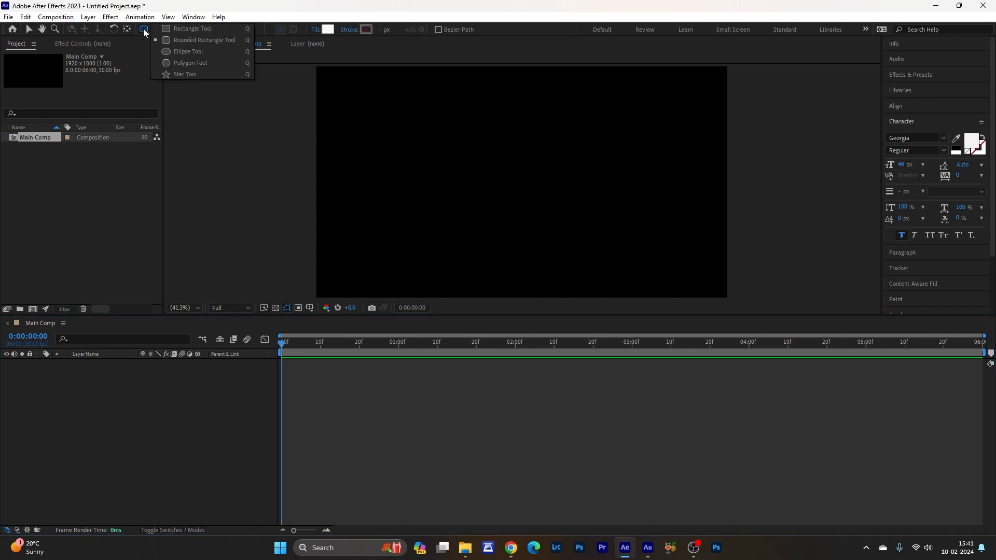
pyautogui.click(186, 31)
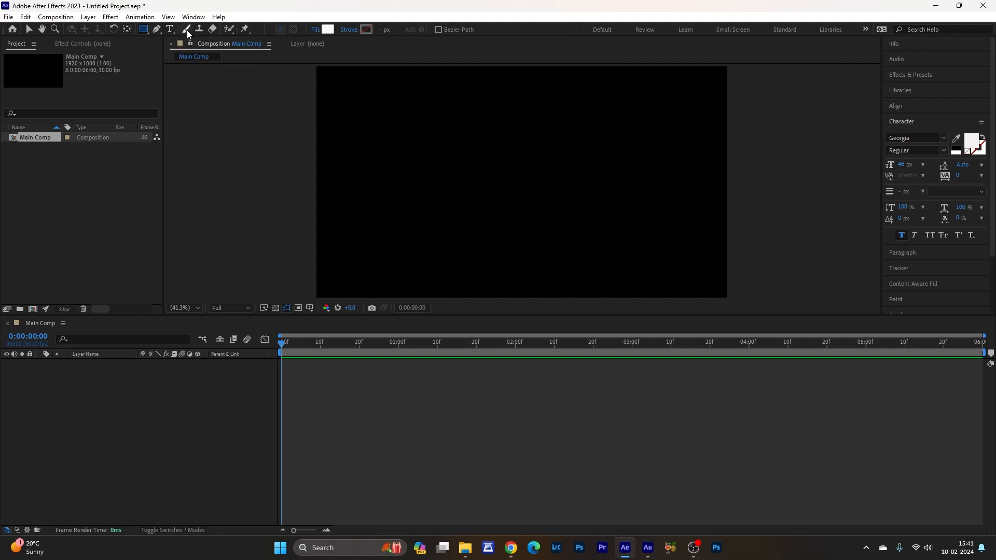
pyautogui.moveTo(354, 148); pyautogui.dragTo(675, 217)
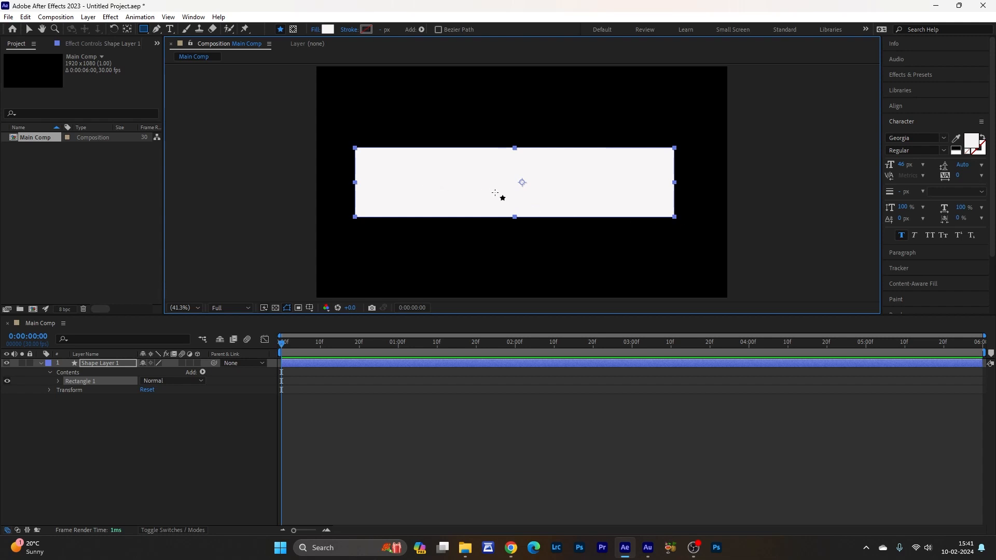
# - Set the rectangle's fill to the off-white colour F6F2F2
pyautogui.click(327, 29)
pyautogui.moveTo(653, 313); pyautogui.dragTo(621, 330)
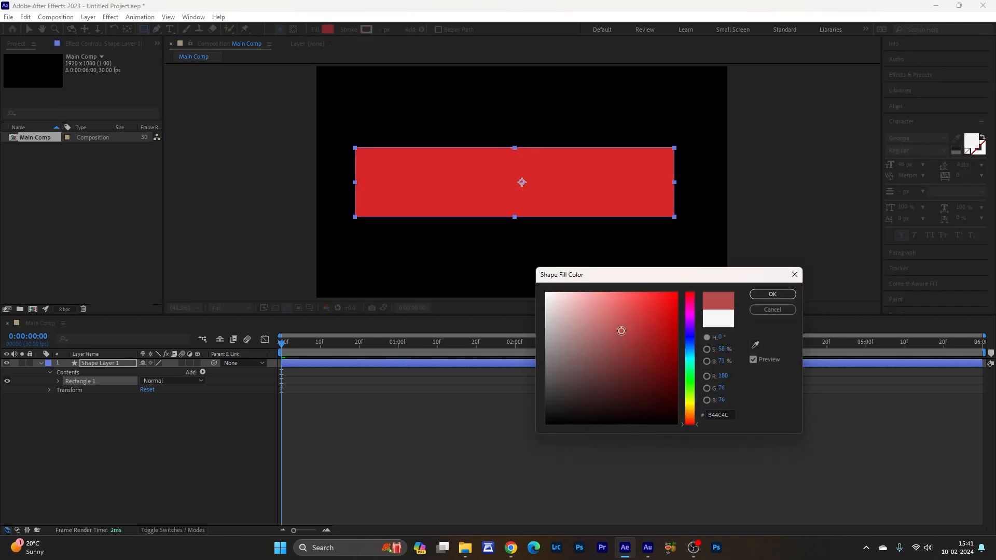
pyautogui.click(557, 302)
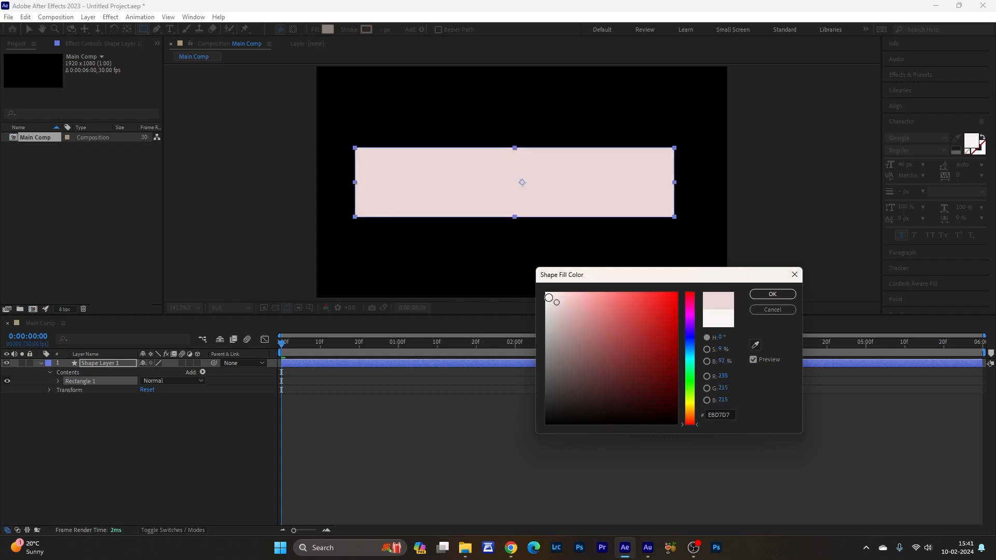
pyautogui.moveTo(557, 302); pyautogui.dragTo(547, 296)
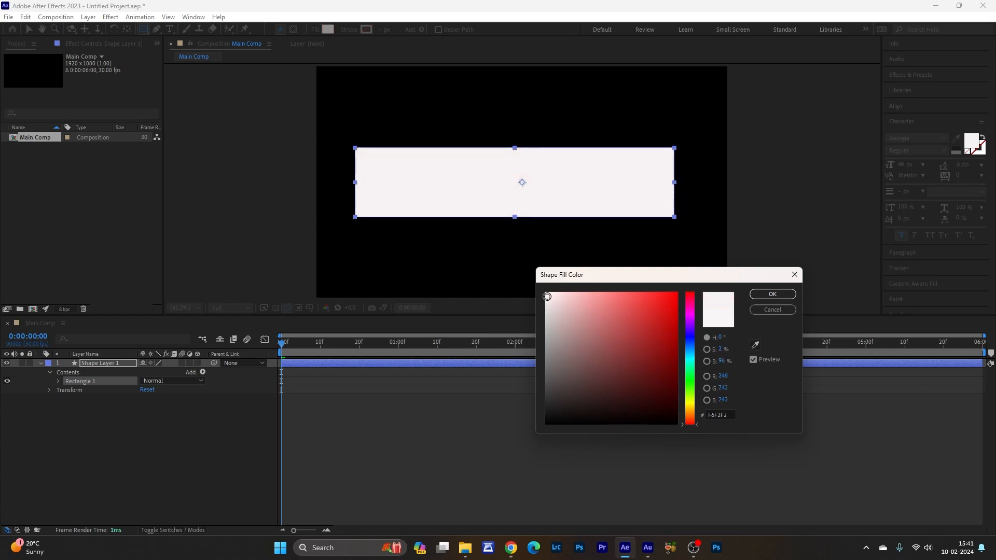
pyautogui.click(757, 296)
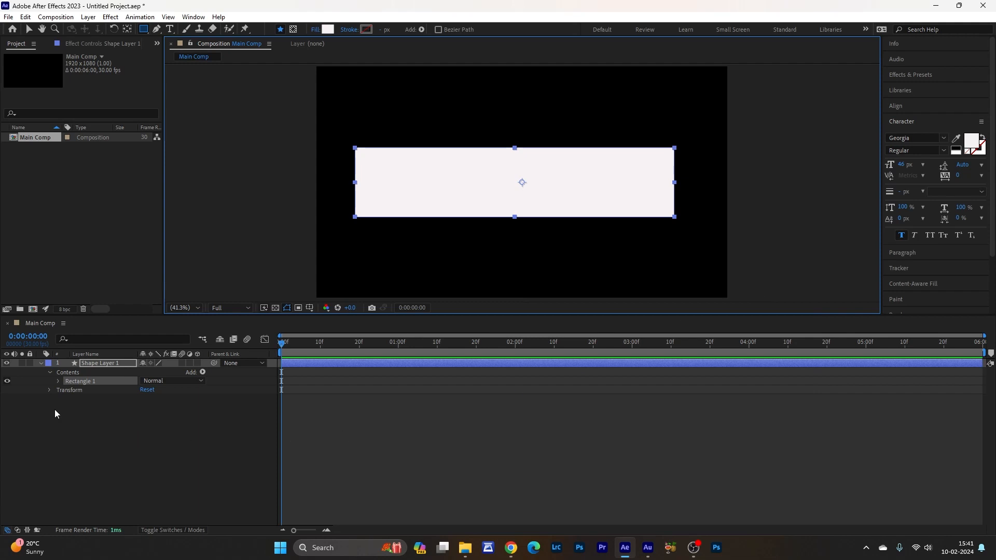
# - Set the rectangle path's size to 1250 by 350 and its roundness to 35
pyautogui.click(58, 381)
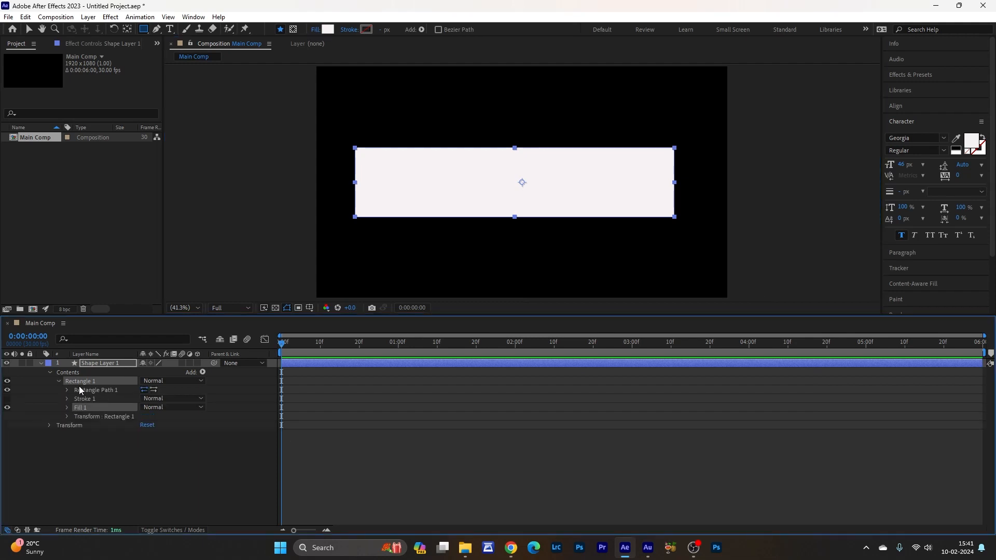
pyautogui.click(67, 390)
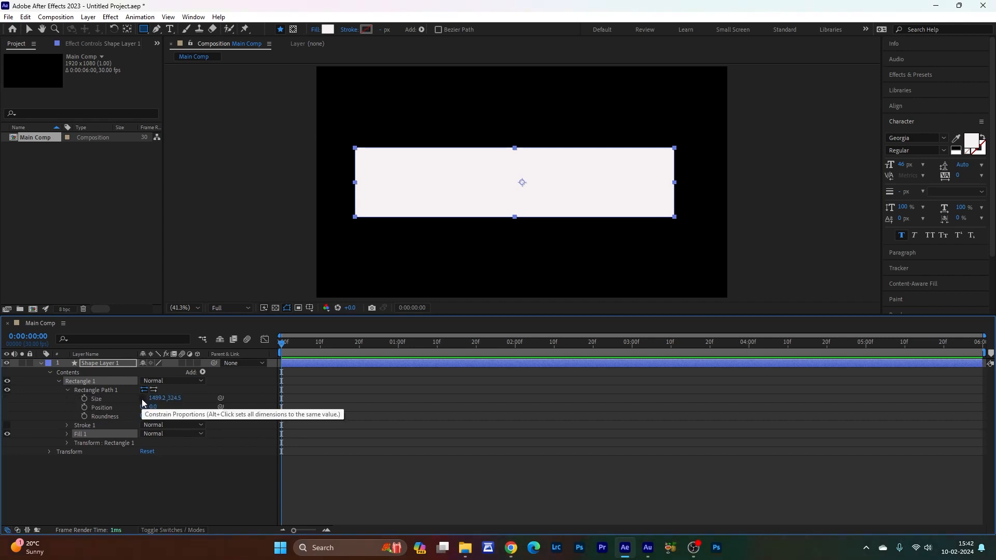
pyautogui.click(155, 399)
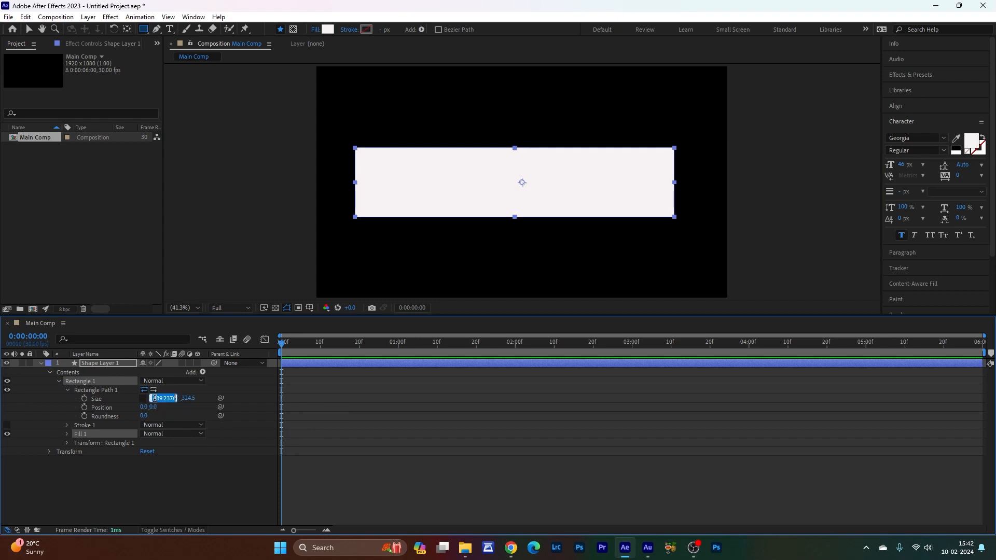
pyautogui.write('1250')
pyautogui.click(188, 397)
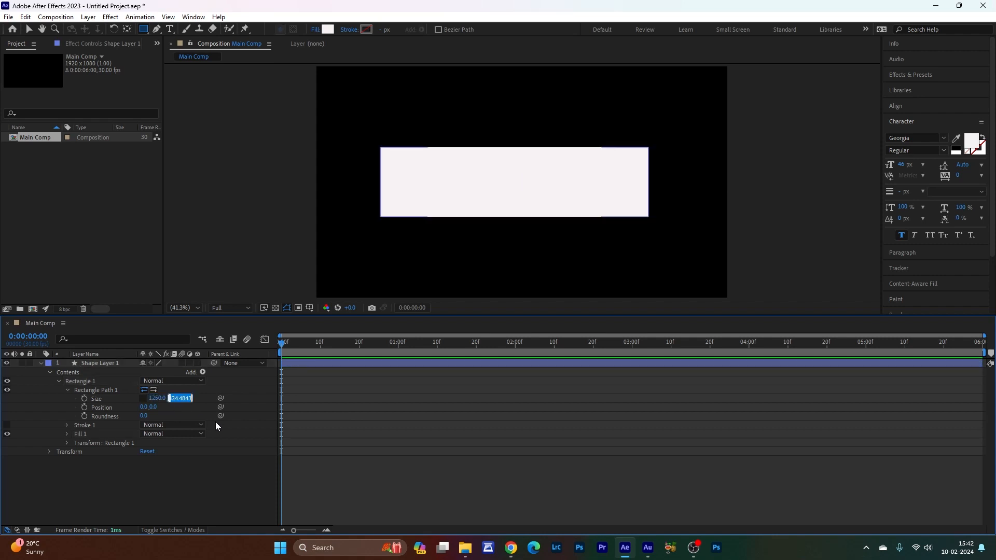
pyautogui.write('350')
pyautogui.click(141, 416)
pyautogui.write('35')
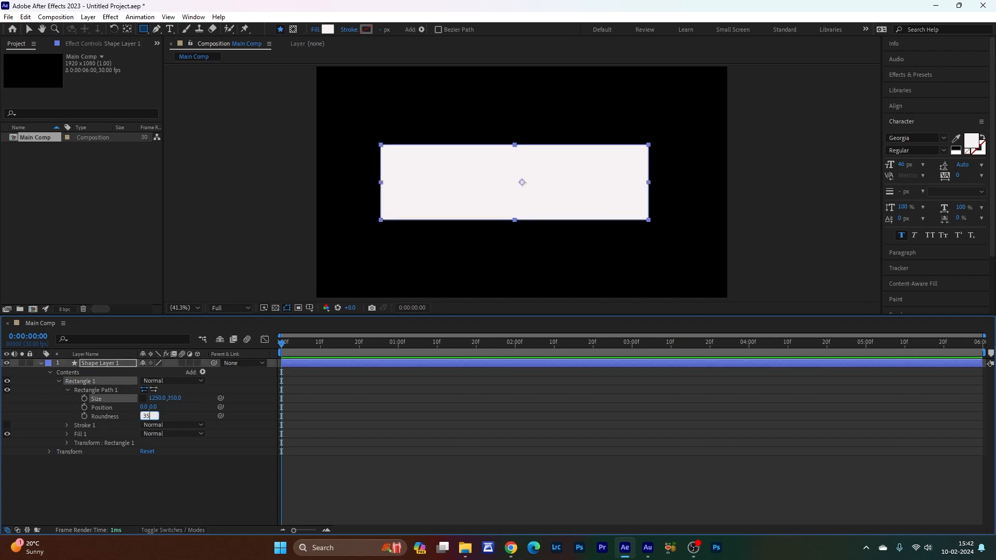
pyautogui.press('Return')
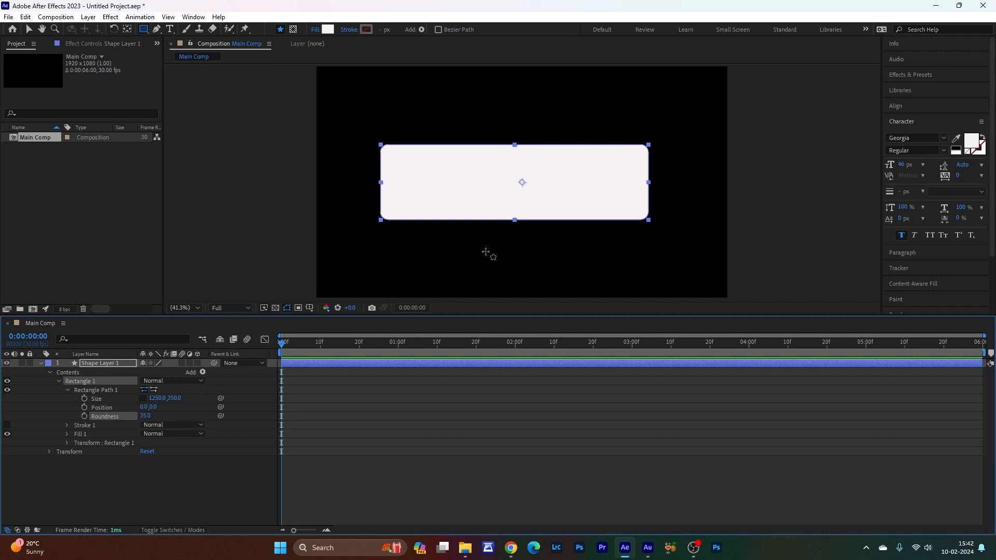
# - Centre the shape layer's anchor point on the rectangle and align the layer horizontally and vertically to the composition
pyautogui.click(43, 363)
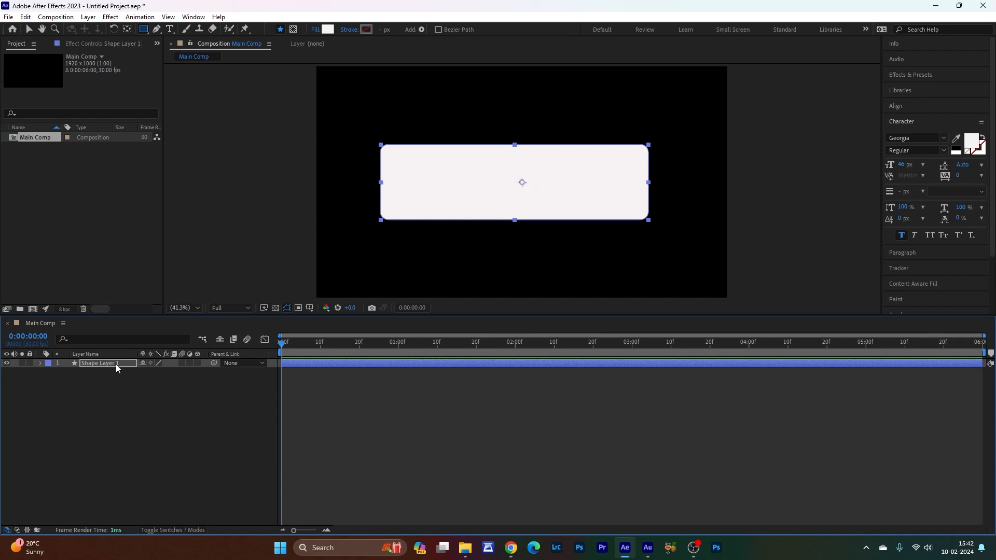
pyautogui.click(127, 31)
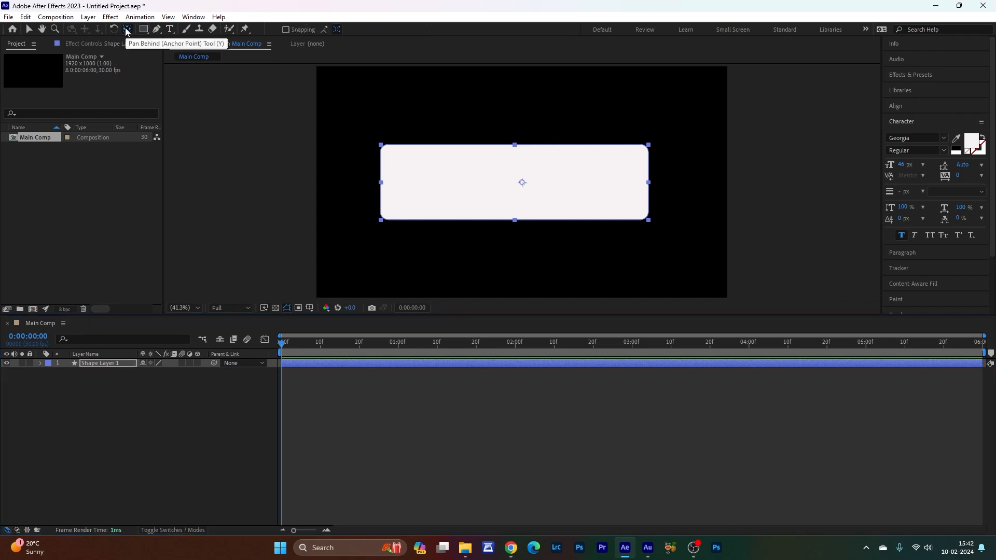
pyautogui.hotkey('ctrl', 'alt', 'Home')
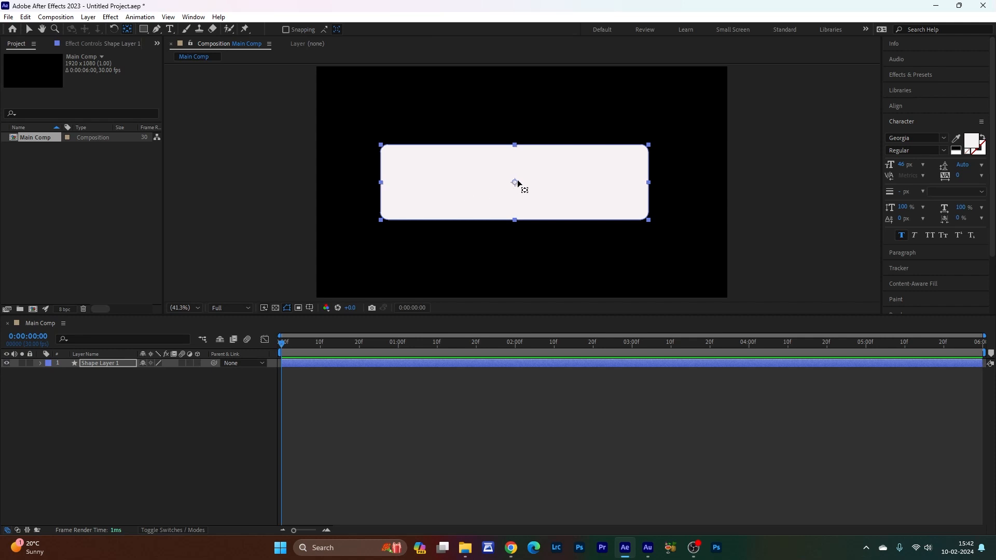
pyautogui.click(911, 107)
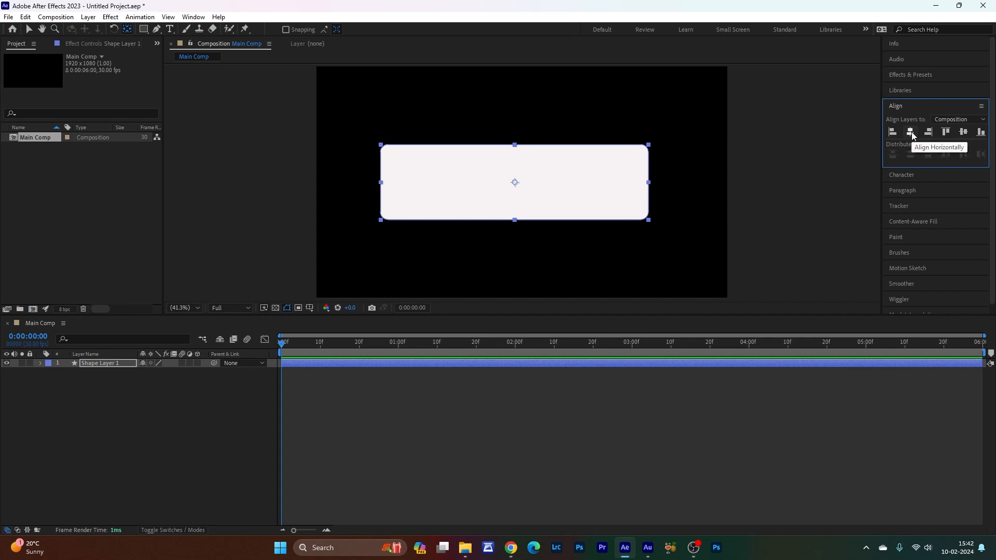
pyautogui.click(911, 132)
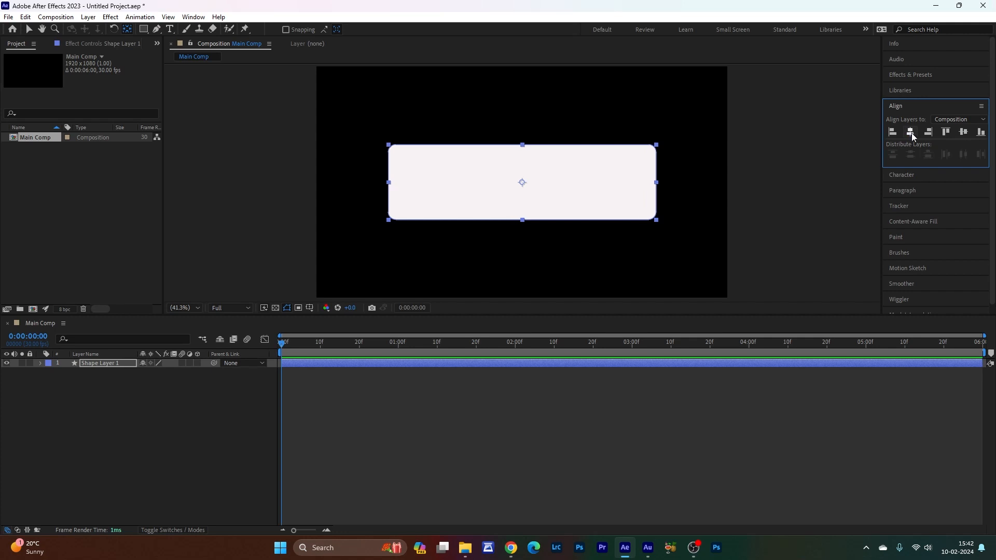
pyautogui.click(964, 131)
# - Import Bell_1, Bell_2A, Hand_Curser, Ks Logo 01 and Youtube as footage from the Assets folder on drive E
pyautogui.rightClick(50, 194)
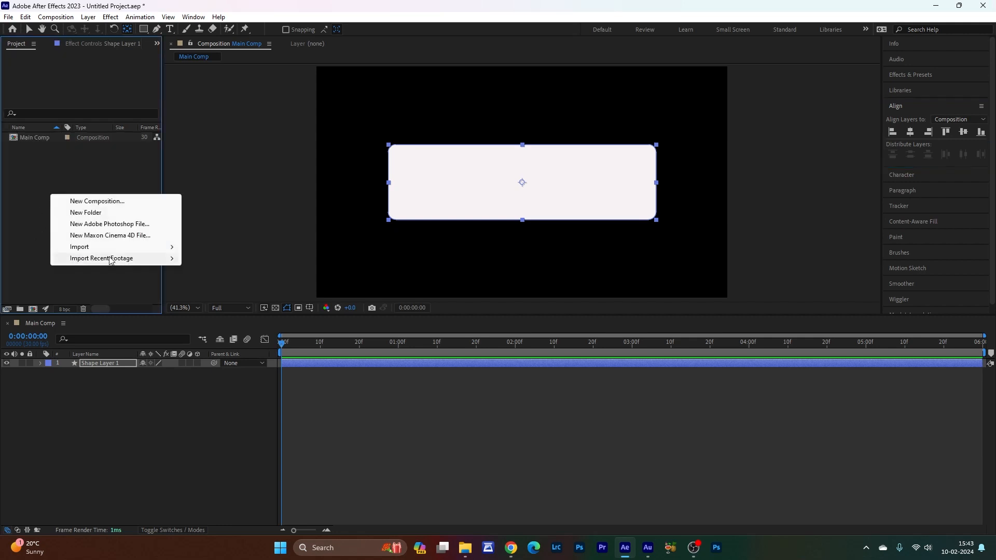
pyautogui.moveTo(98, 248)
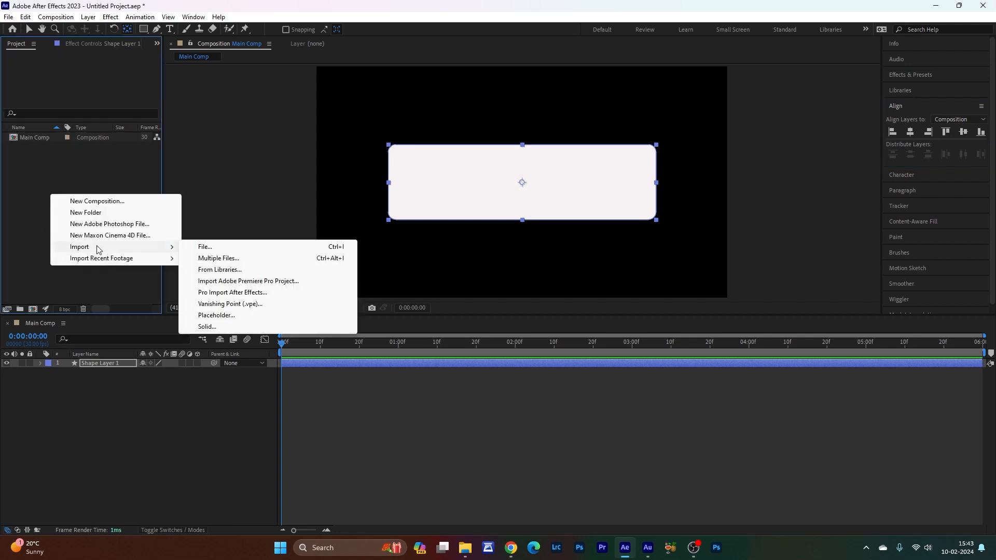
pyautogui.click(205, 248)
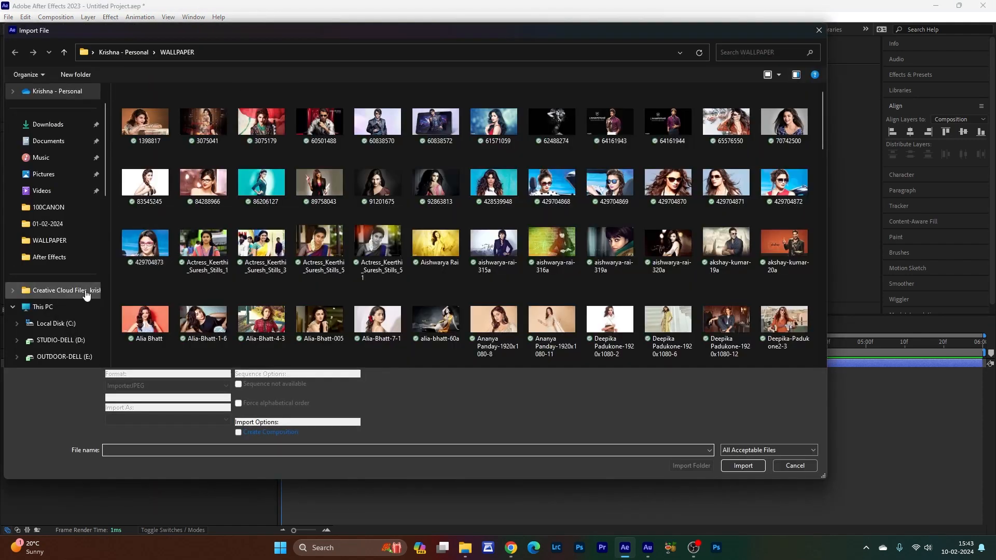
pyautogui.click(43, 307)
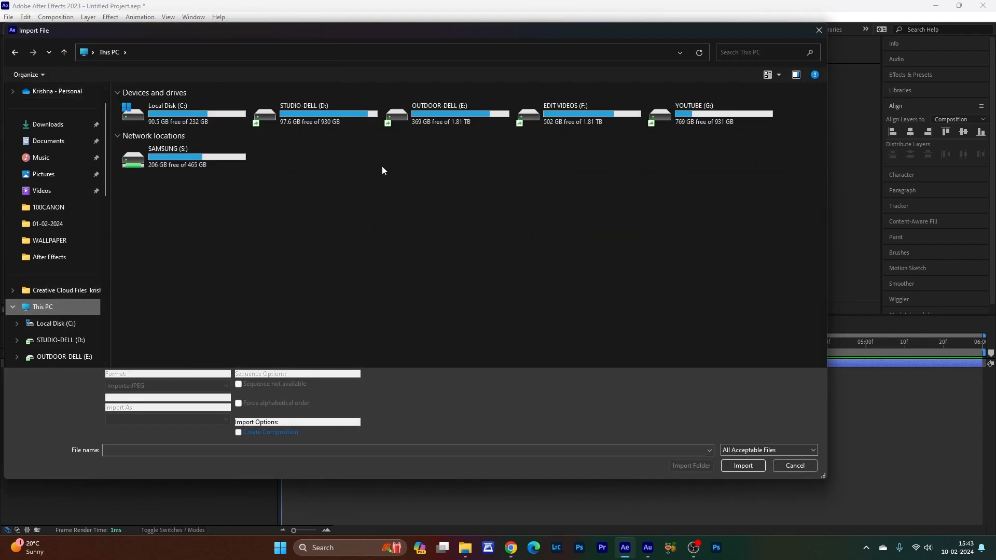
pyautogui.doubleClick(451, 123)
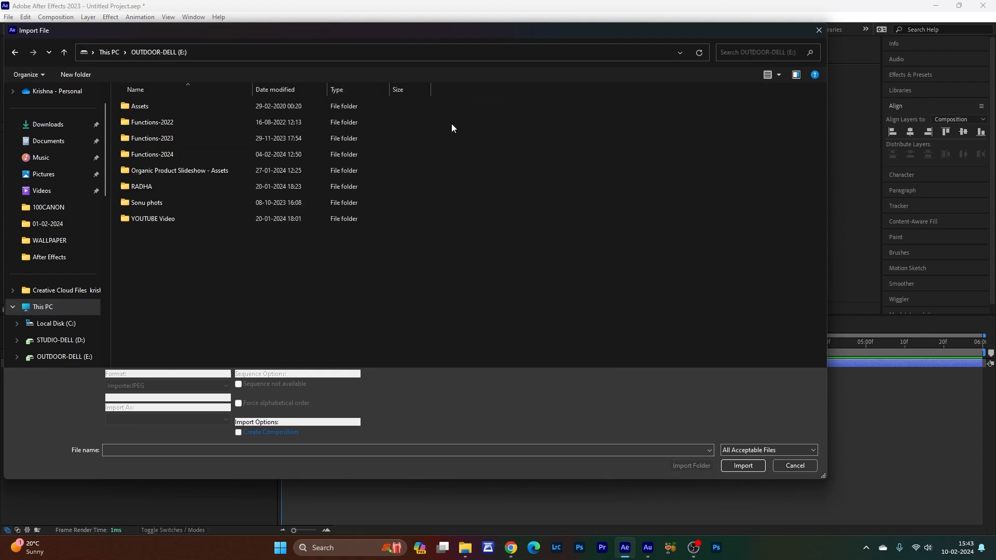
pyautogui.doubleClick(130, 106)
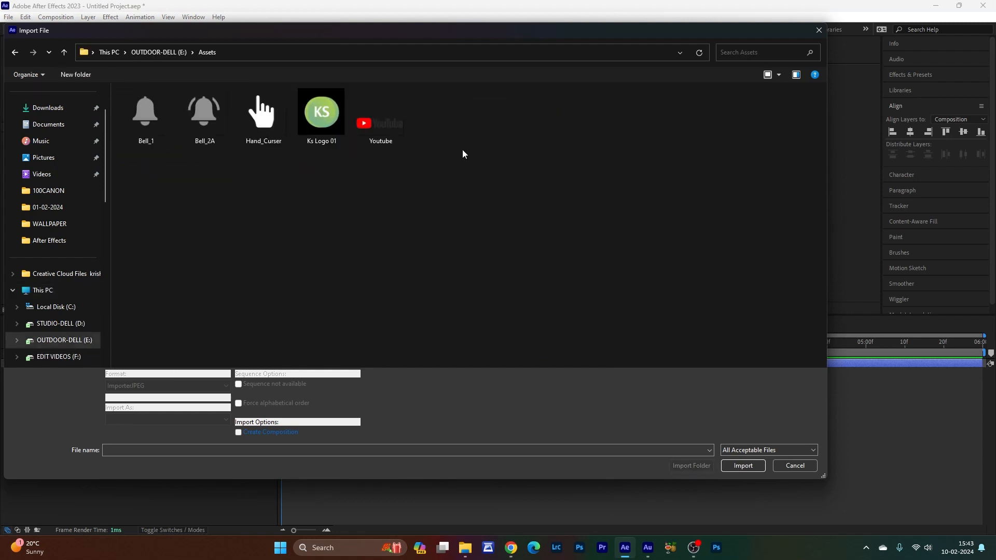
pyautogui.moveTo(462, 149); pyautogui.dragTo(153, 121)
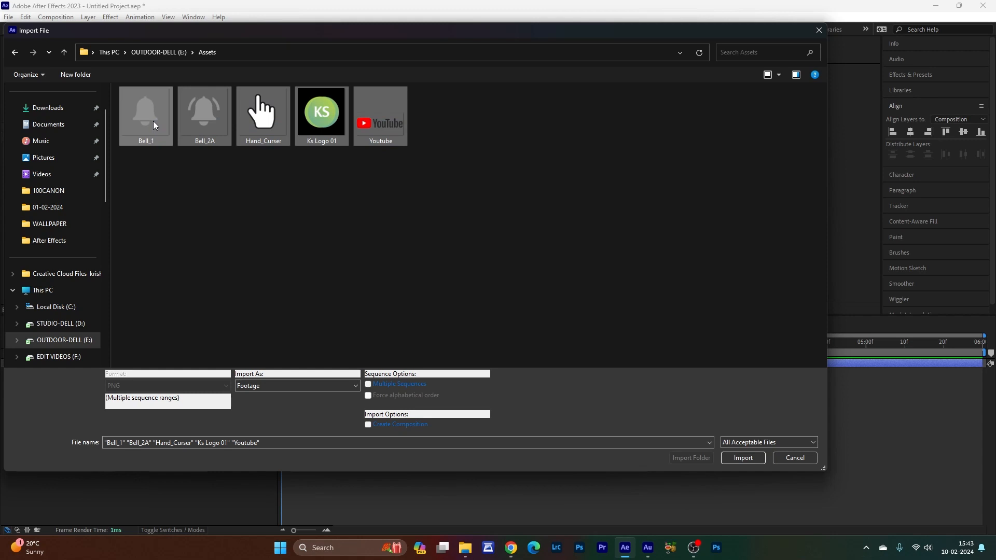
pyautogui.click(729, 458)
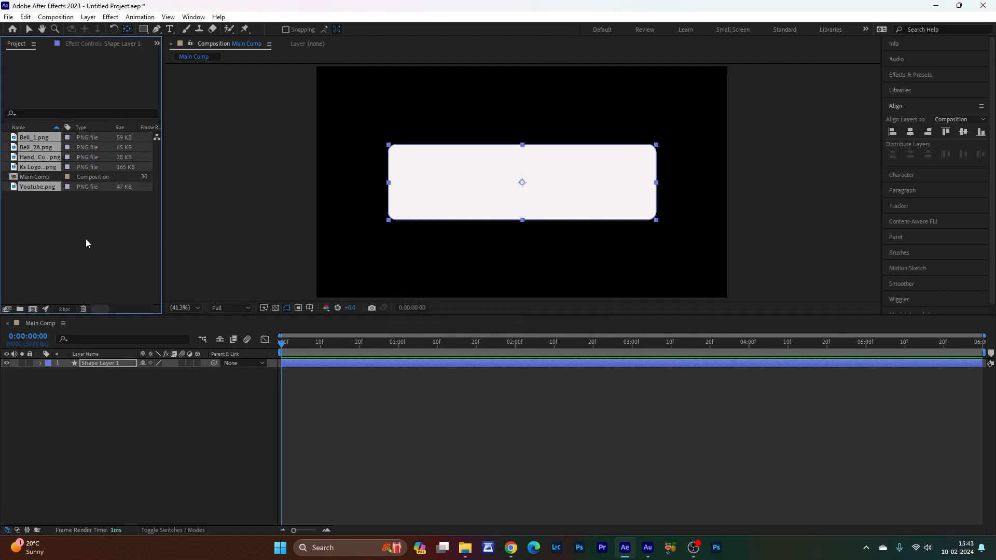
pyautogui.click(66, 239)
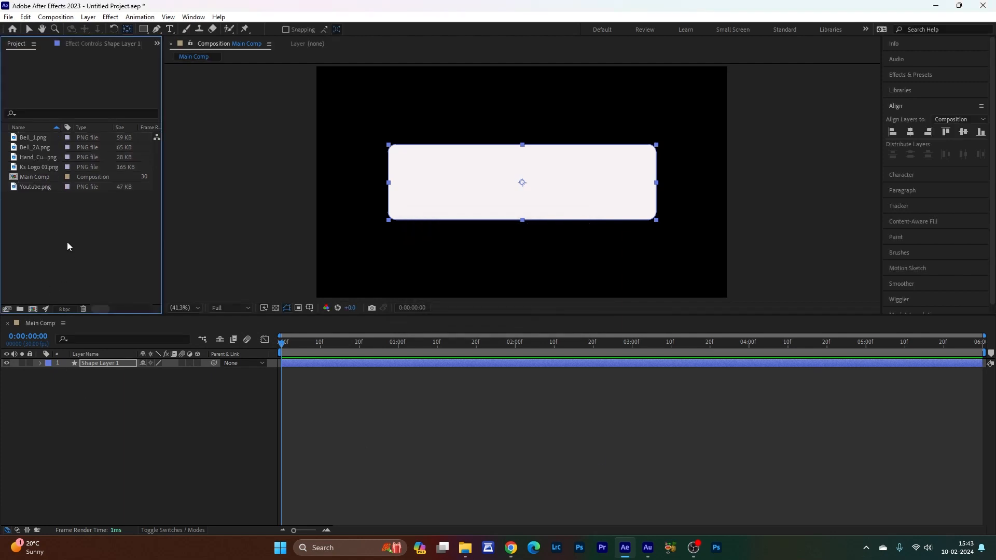
# - Add Youtube.png to Main Comp as a layer above Shape Layer 1
pyautogui.click(93, 367)
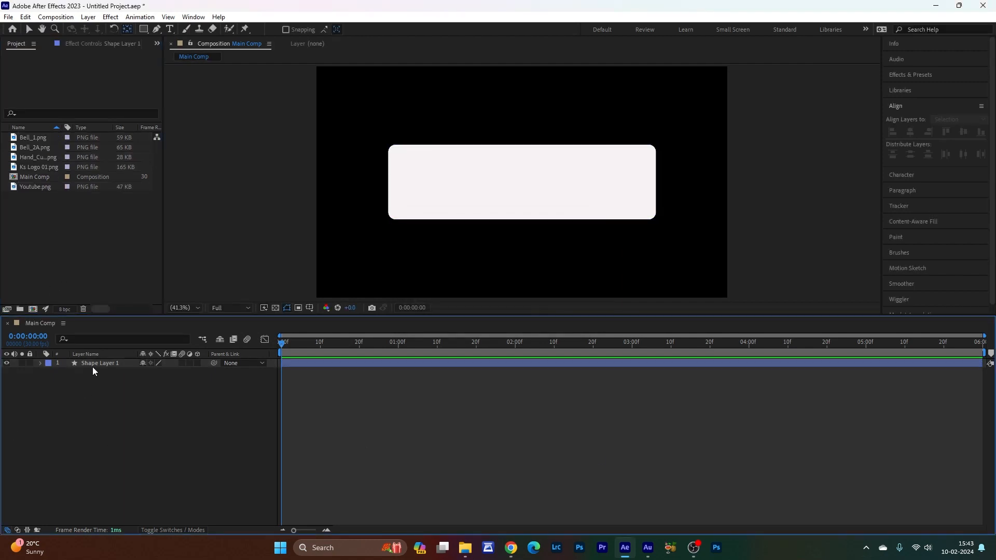
pyautogui.click(34, 188)
pyautogui.moveTo(36, 185); pyautogui.dragTo(110, 362)
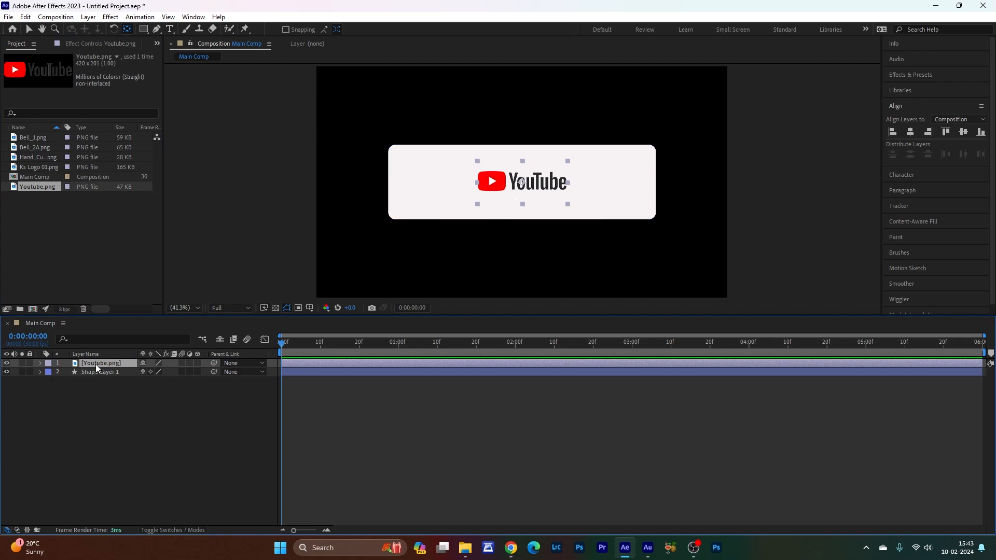
# - Scale the Youtube.png layer to 36%
pyautogui.press('s')
pyautogui.click(173, 372)
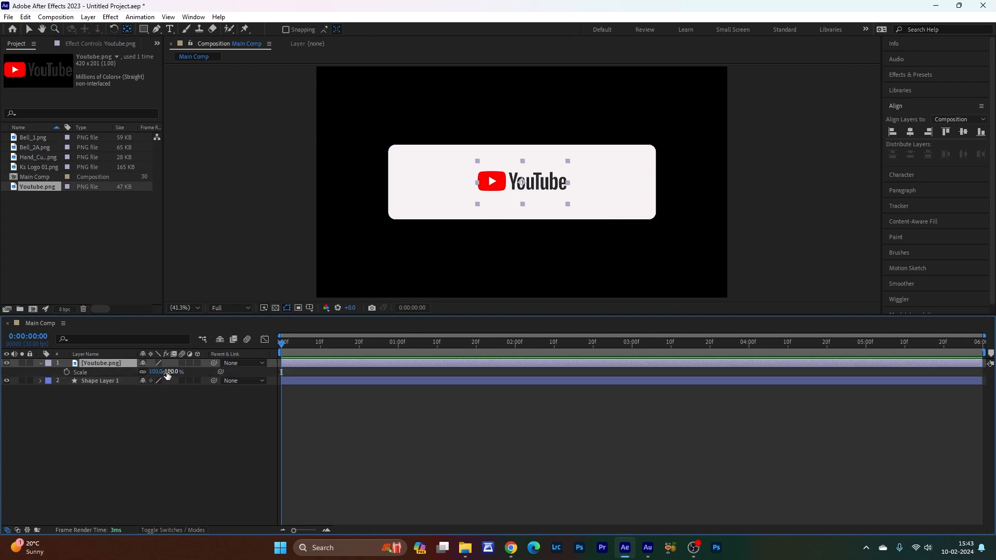
pyautogui.write('36')
pyautogui.press('Return')
pyautogui.scroll(4, 485, 231)
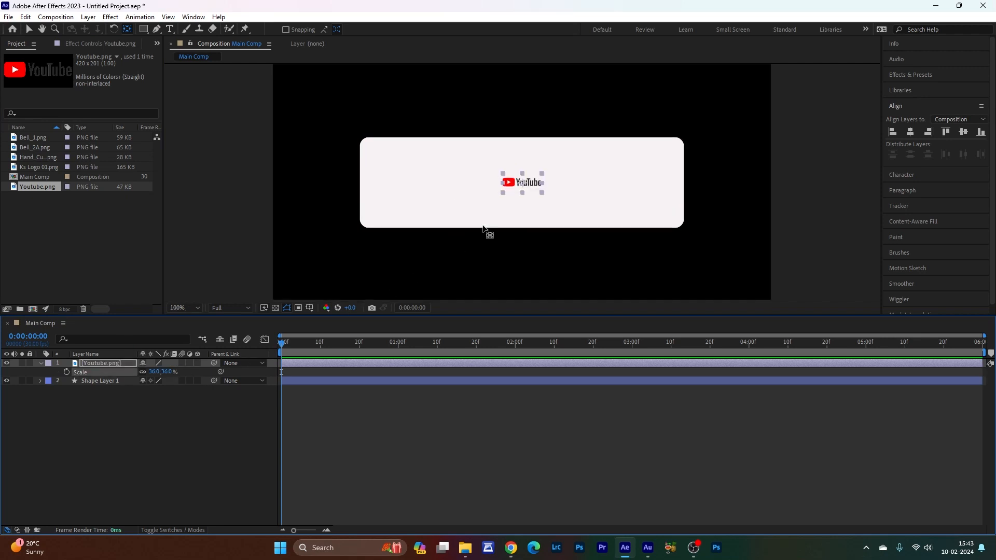
pyautogui.scroll(-2, 483, 227)
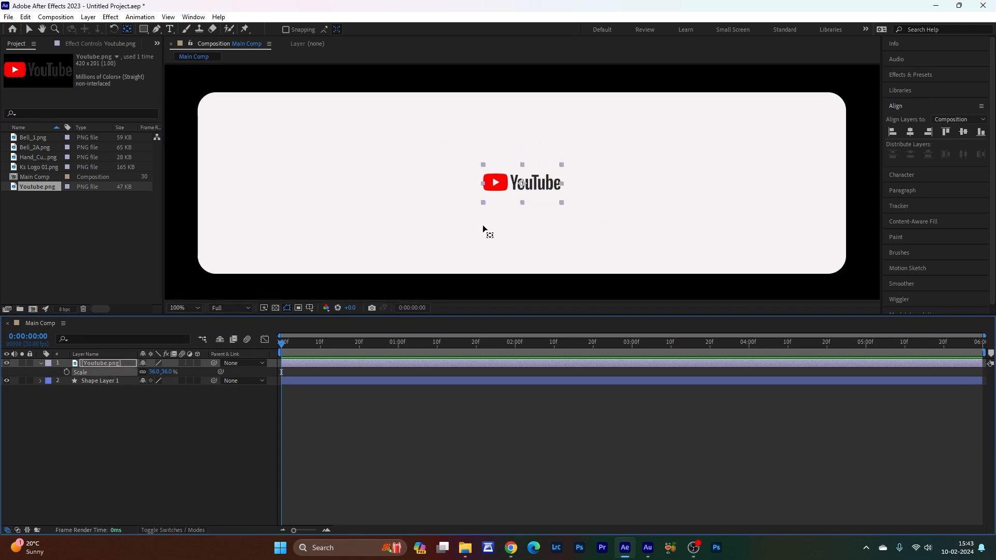
# - Move the YouTube logo to the upper-left corner area of the white rounded rectangle
pyautogui.click(28, 30)
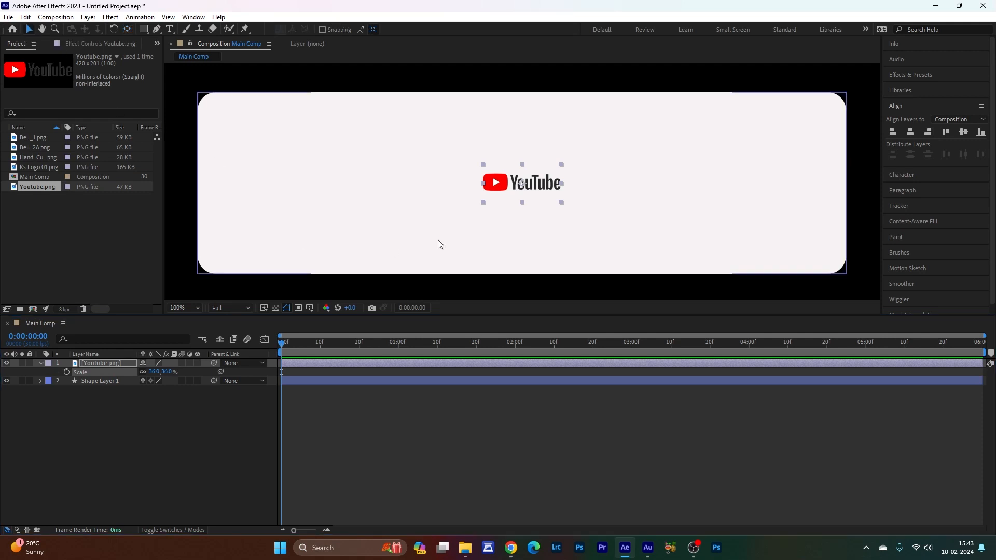
pyautogui.moveTo(495, 185); pyautogui.dragTo(256, 131)
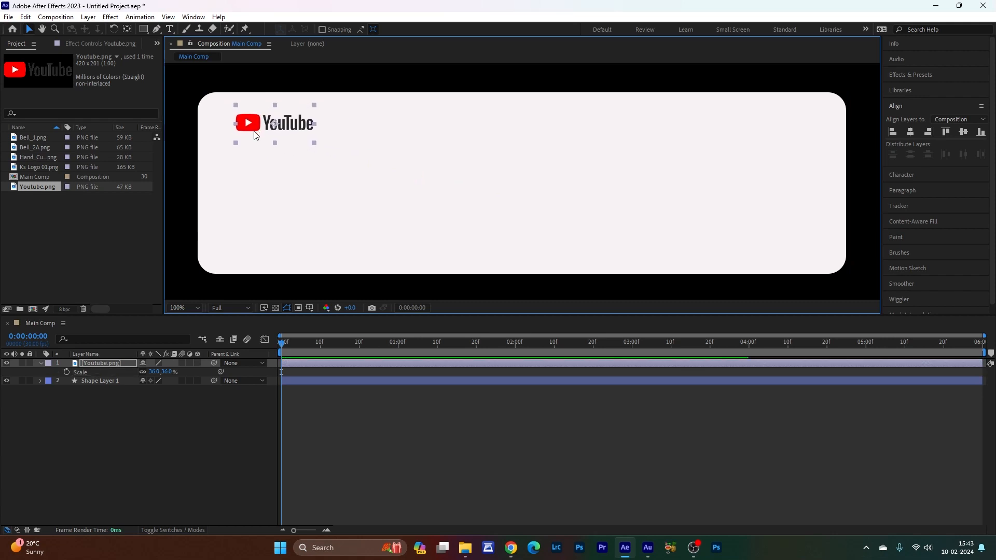
pyautogui.click(443, 218)
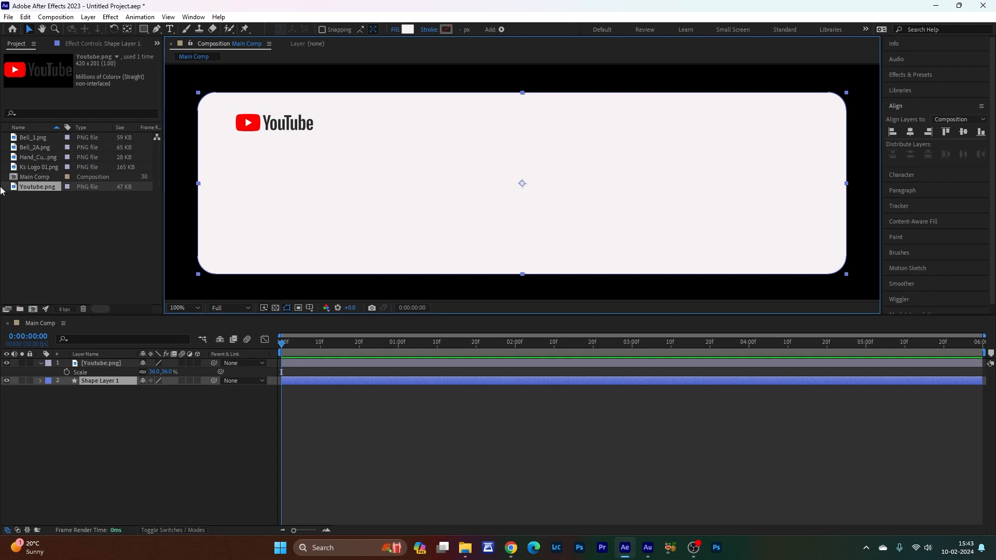
# - Create a new composition from Ks Logo 01.png and fit it in the viewer
pyautogui.click(33, 167)
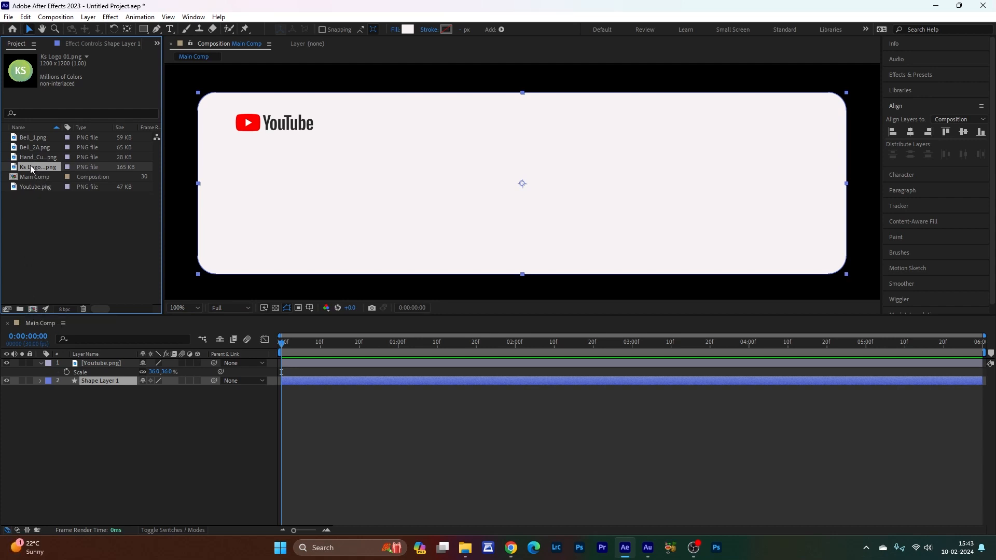
pyautogui.moveTo(33, 303); pyautogui.dragTo(32, 310)
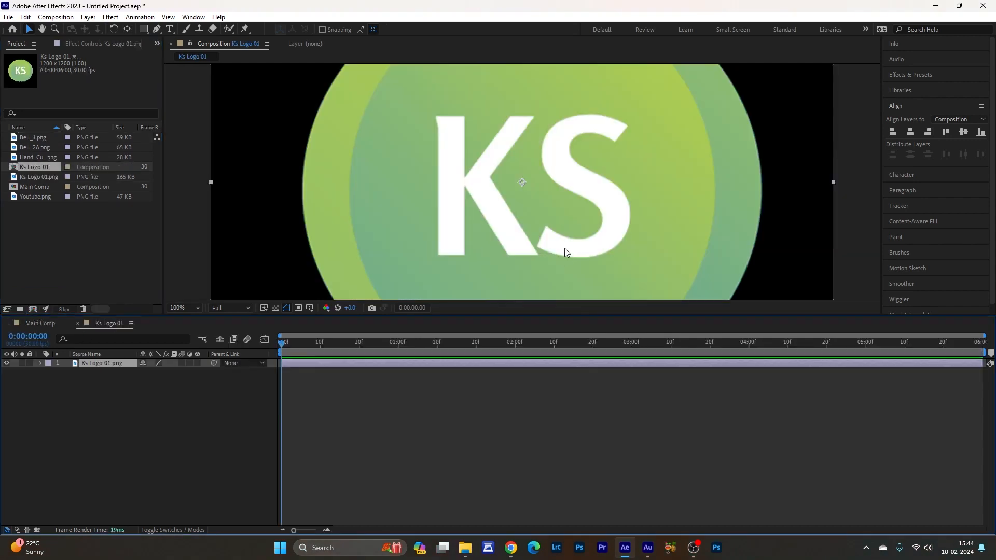
pyautogui.click(197, 308)
pyautogui.click(195, 363)
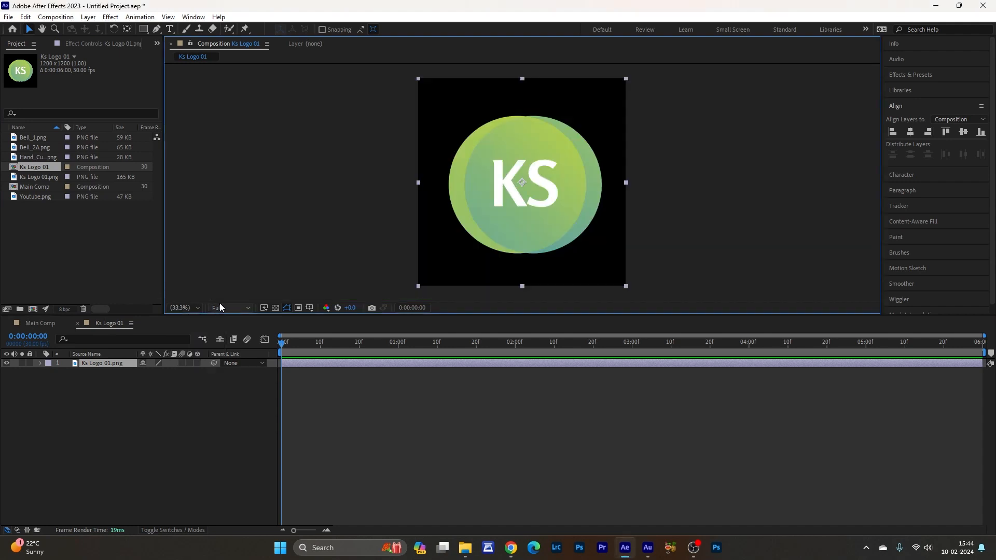
# - Add the Ks Logo 01 composition to Main Comp as the top layer, above Youtube.png
pyautogui.click(37, 323)
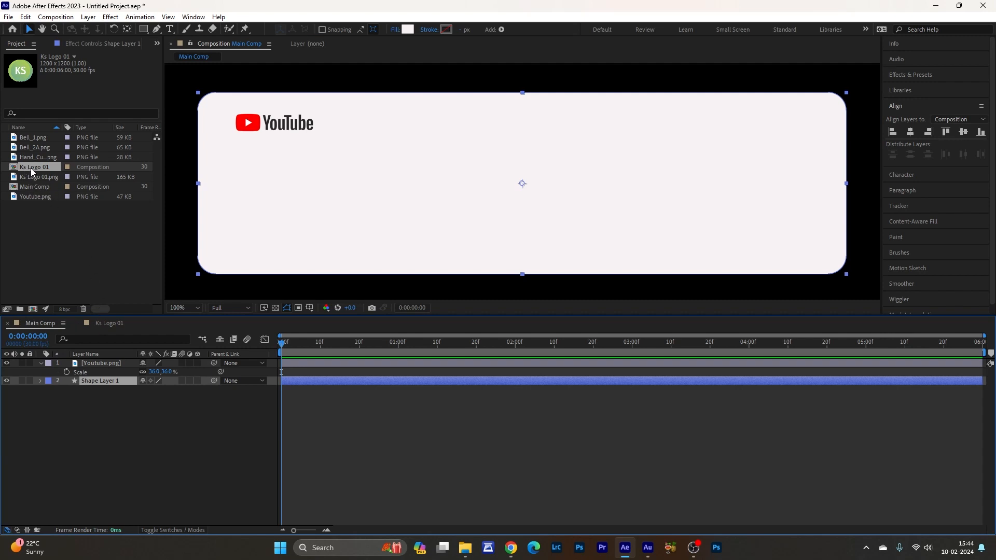
pyautogui.moveTo(30, 168); pyautogui.dragTo(101, 359)
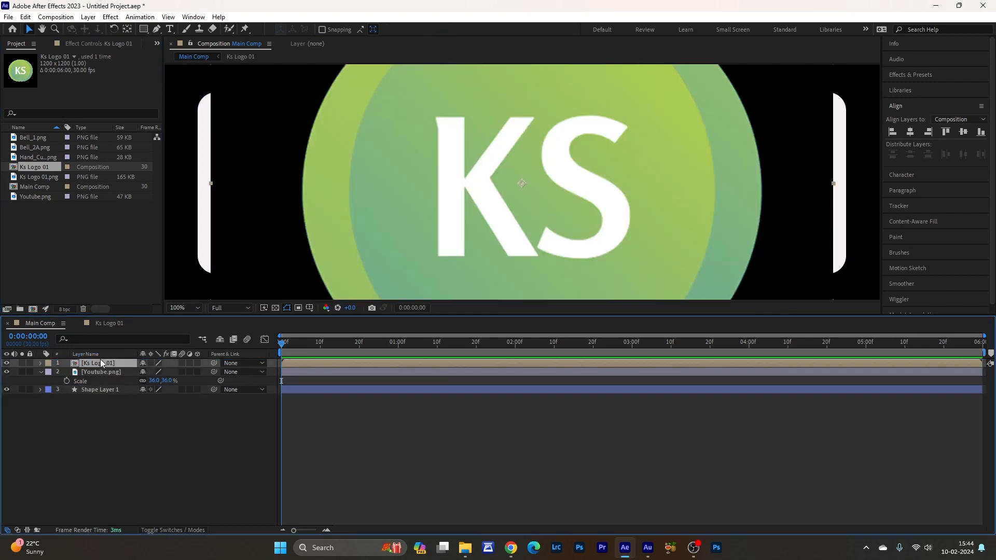
pyautogui.click(41, 372)
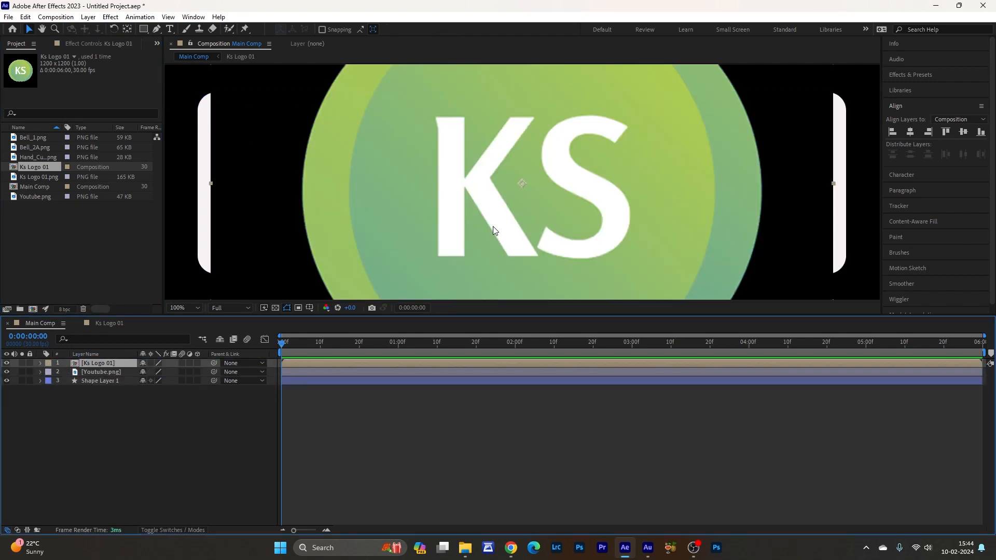
pyautogui.scroll(-2, 493, 226)
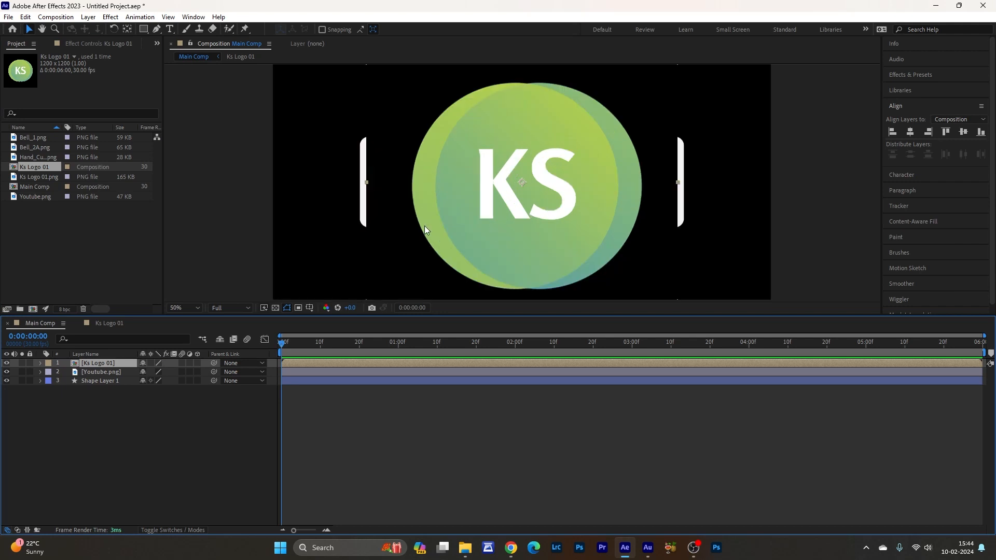
# - Apply an elliptical mask that fills the whole Ks Logo 01 layer, using the Ellipse tool
pyautogui.click(145, 34)
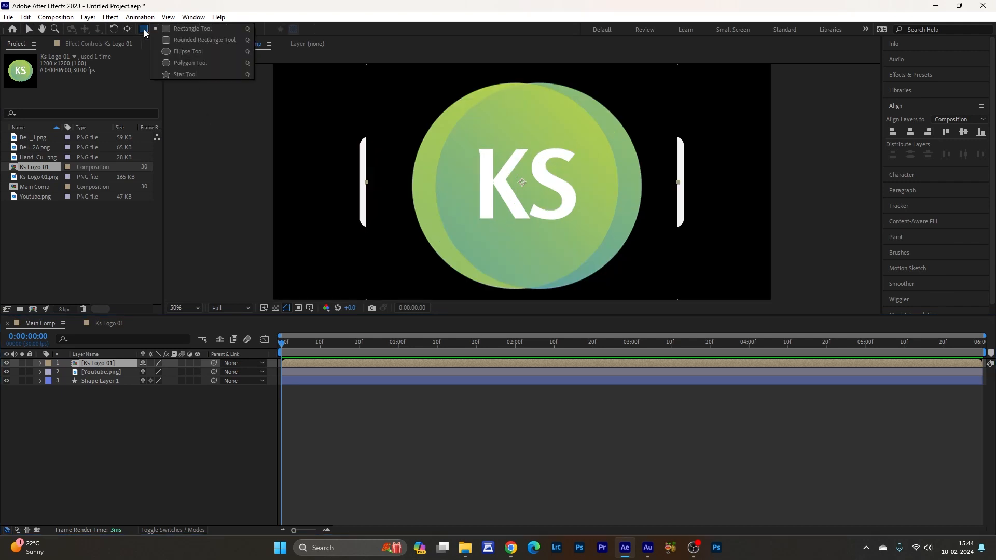
pyautogui.click(188, 52)
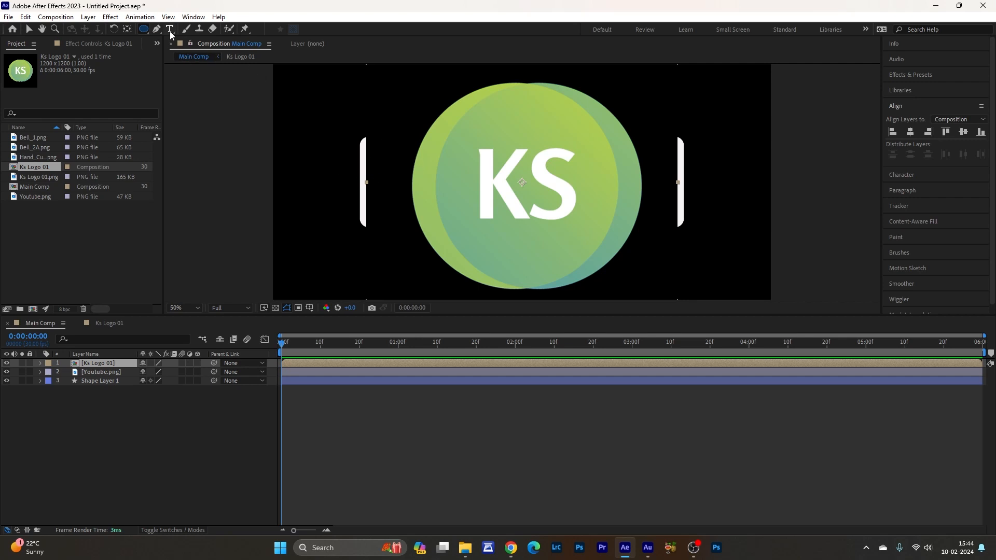
pyautogui.doubleClick(145, 31)
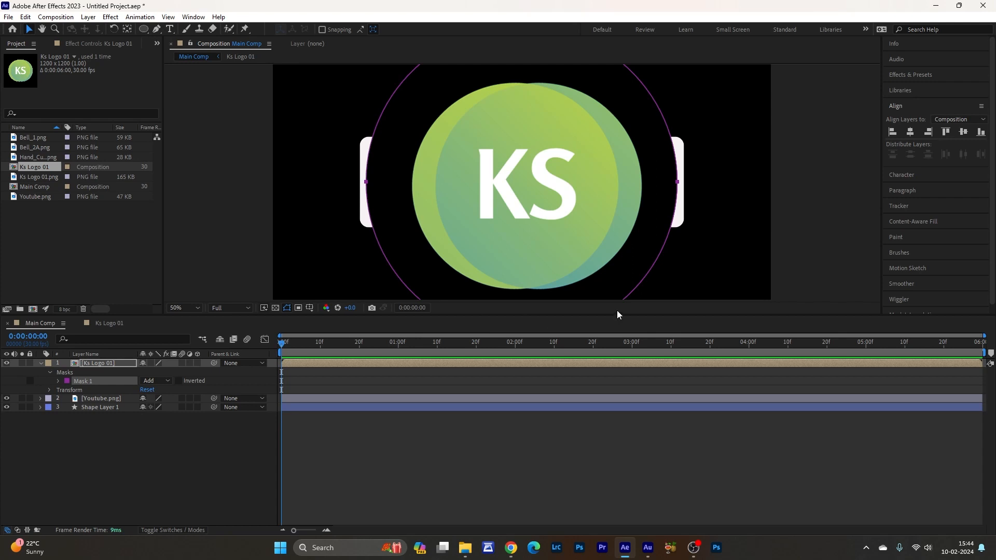
# - Scale the masked Ks Logo 01 layer in Main Comp down to about 25%
pyautogui.scroll(-2, 571, 219)
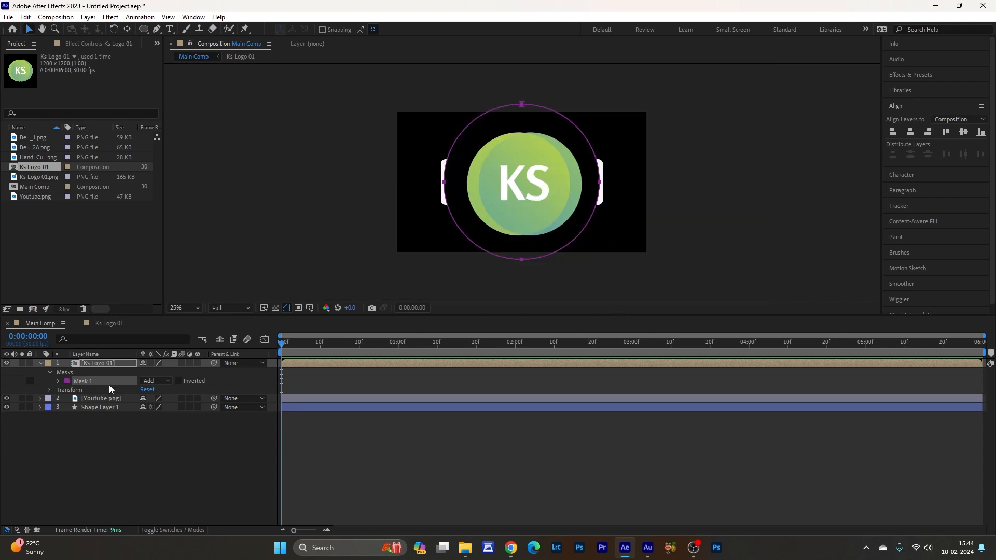
pyautogui.press('s')
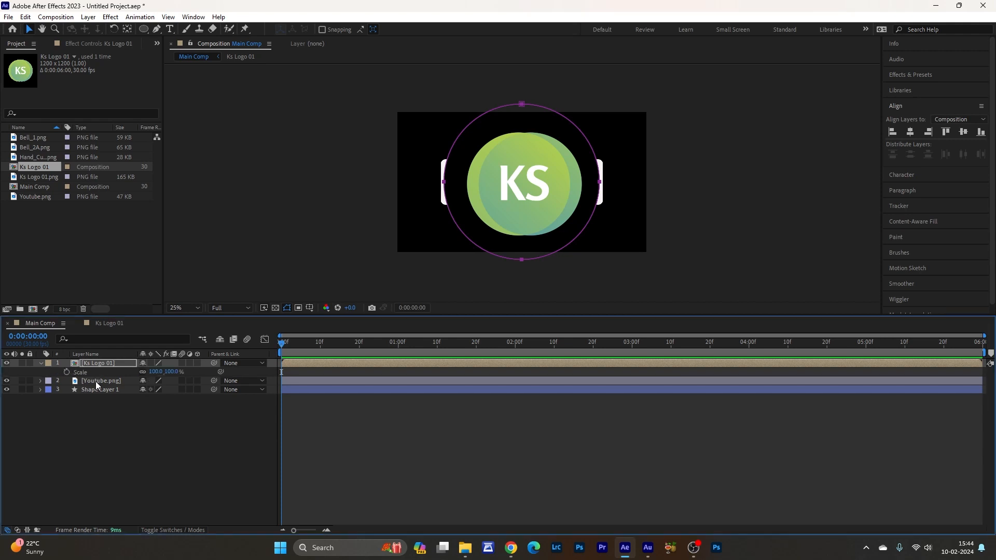
pyautogui.moveTo(166, 377); pyautogui.dragTo(127, 375)
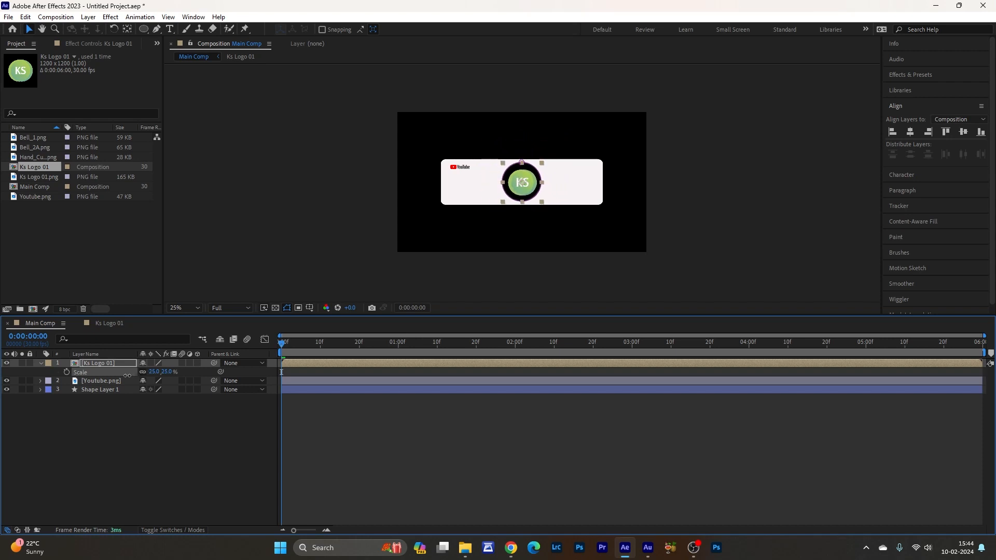
# - Scale Ks Logo 01.png inside the Ks Logo 01 composition to 187% and return to Main Comp
pyautogui.click(105, 323)
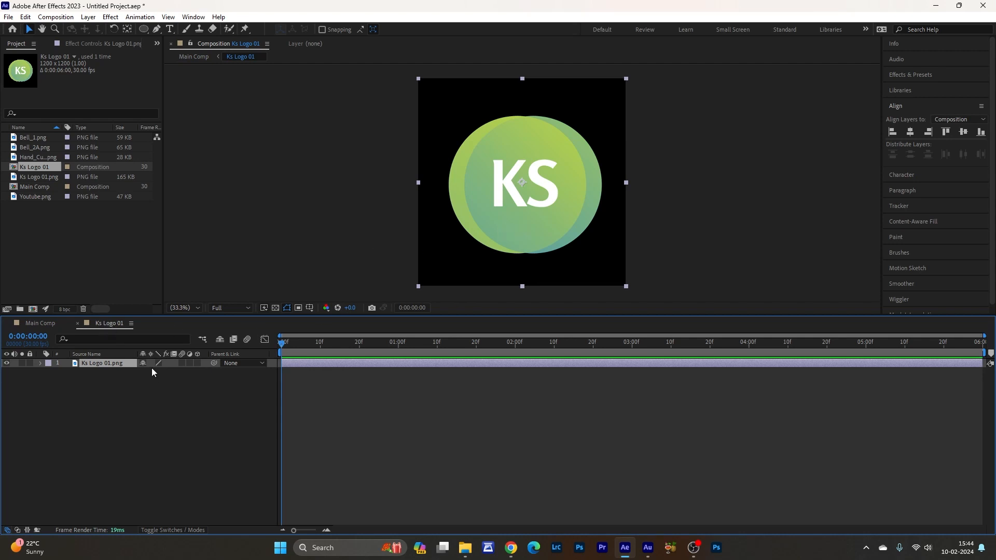
pyautogui.press('s')
pyautogui.moveTo(167, 373); pyautogui.dragTo(227, 391)
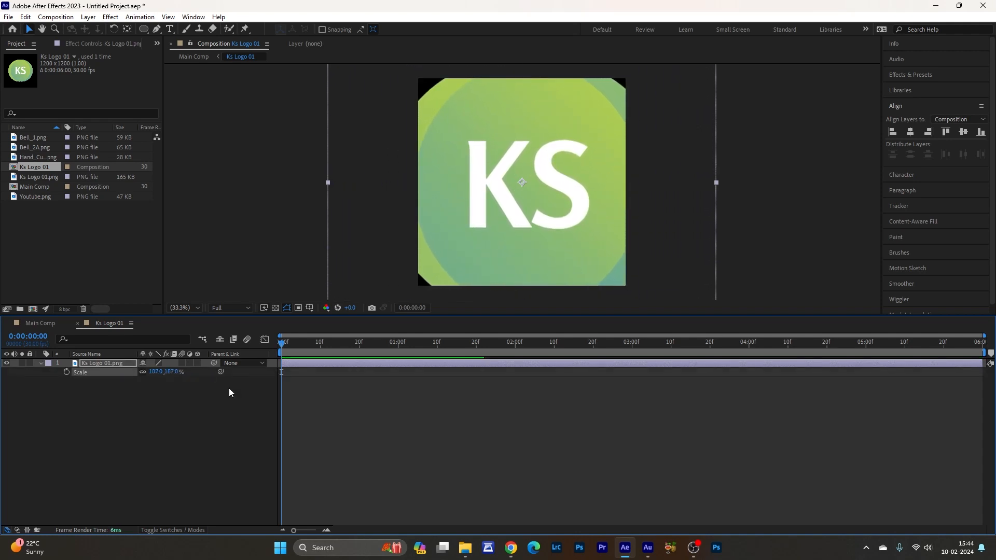
pyautogui.click(40, 323)
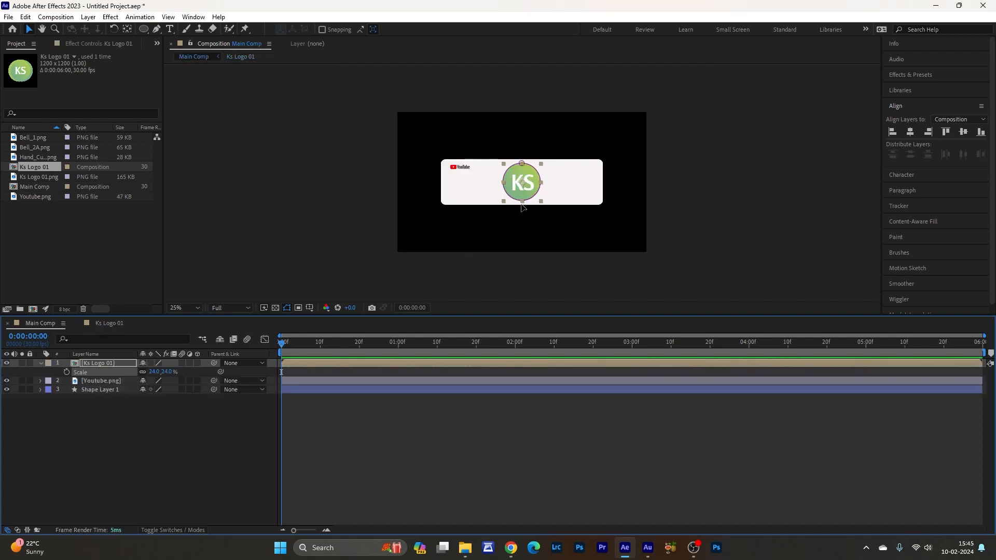
# - Place the round KS logo below the YouTube logo, near the banner's left edge, and scale its layer to 20%
pyautogui.press('/')
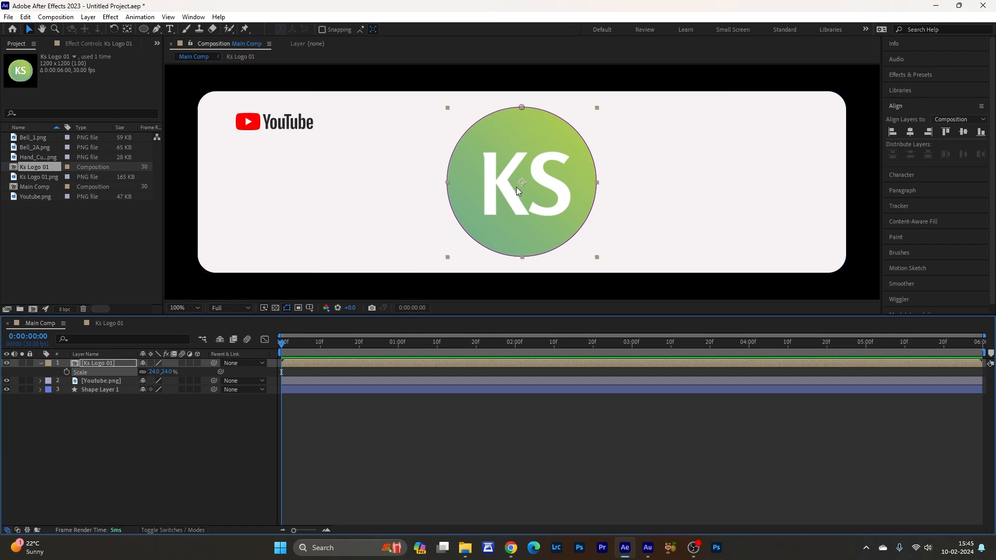
pyautogui.moveTo(502, 188); pyautogui.dragTo(255, 204)
pyautogui.moveTo(165, 373); pyautogui.dragTo(163, 376)
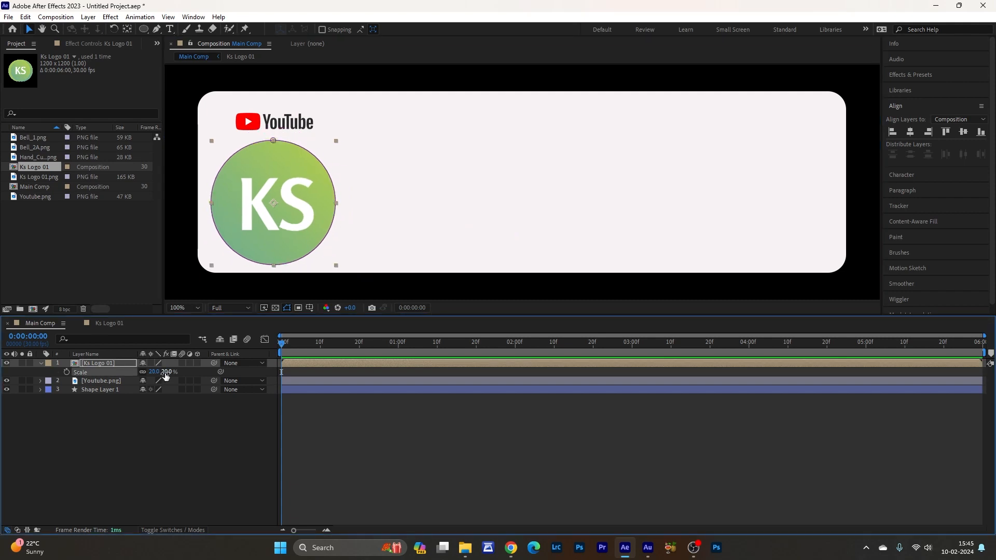
pyautogui.click(164, 375)
pyautogui.write('20')
pyautogui.moveTo(246, 220); pyautogui.dragTo(251, 220)
pyautogui.click(74, 366)
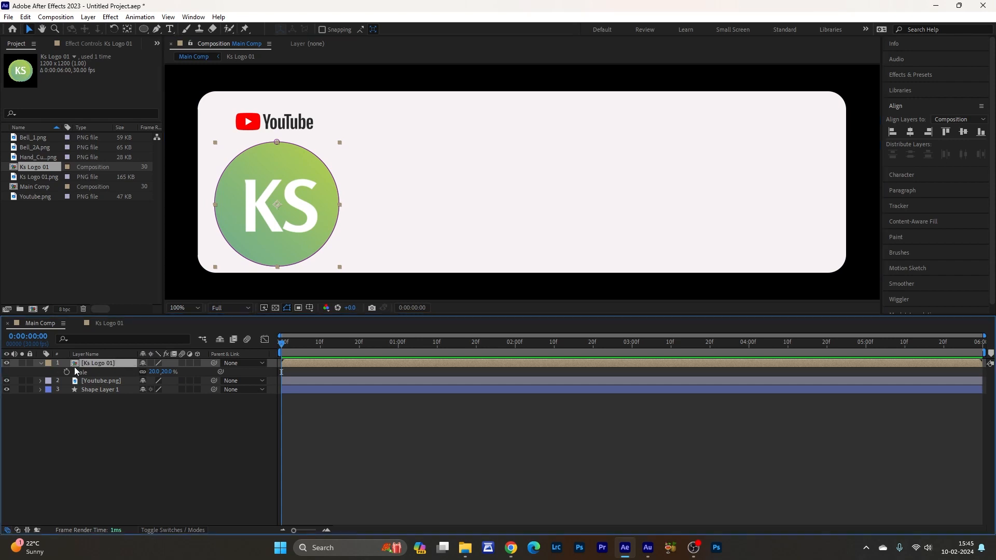
pyautogui.click(41, 364)
# - Add a horizontal text layer reading "Krishnas STUDIOS" to the right of the KS logo, with a near-black fill
pyautogui.click(105, 431)
pyautogui.hotkey('ctrl', 't')
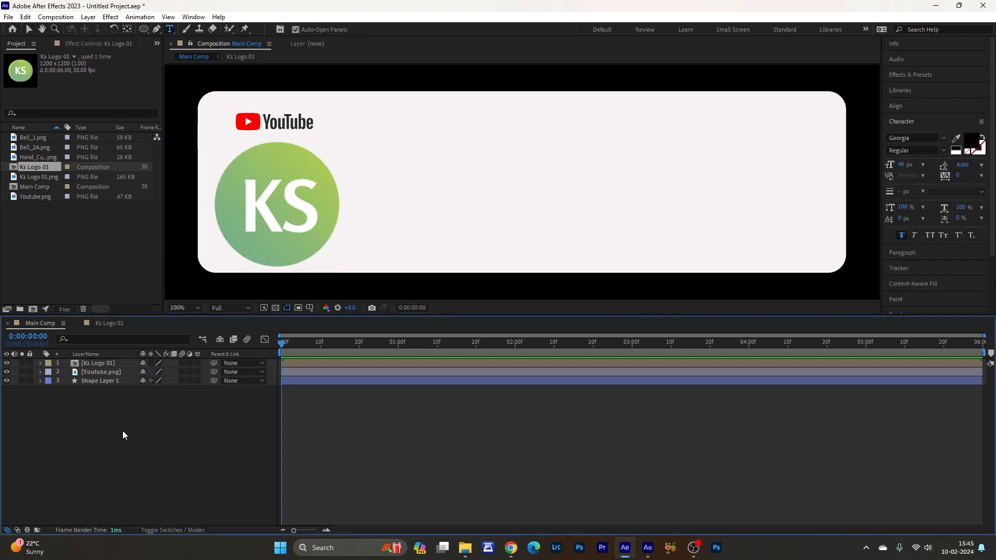
pyautogui.click(170, 30)
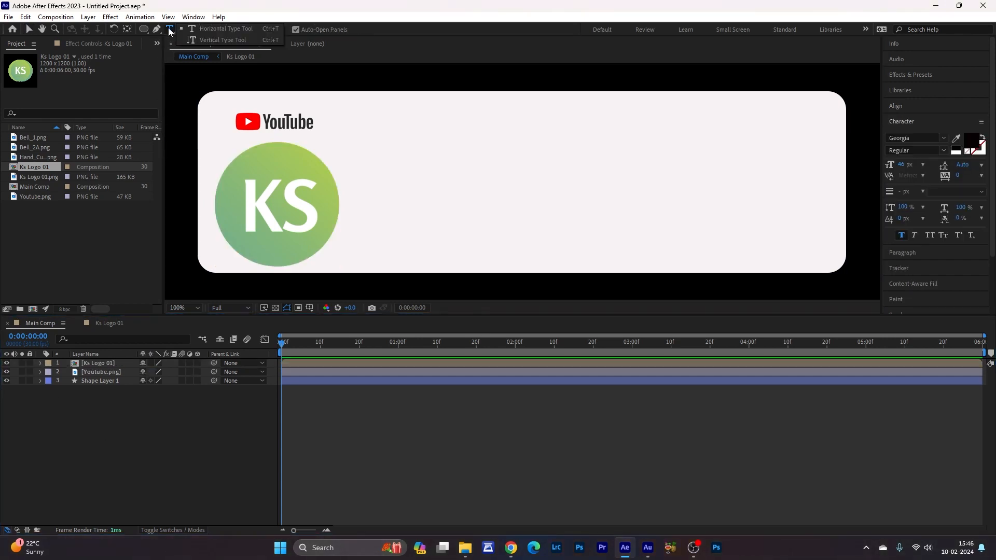
pyautogui.click(216, 29)
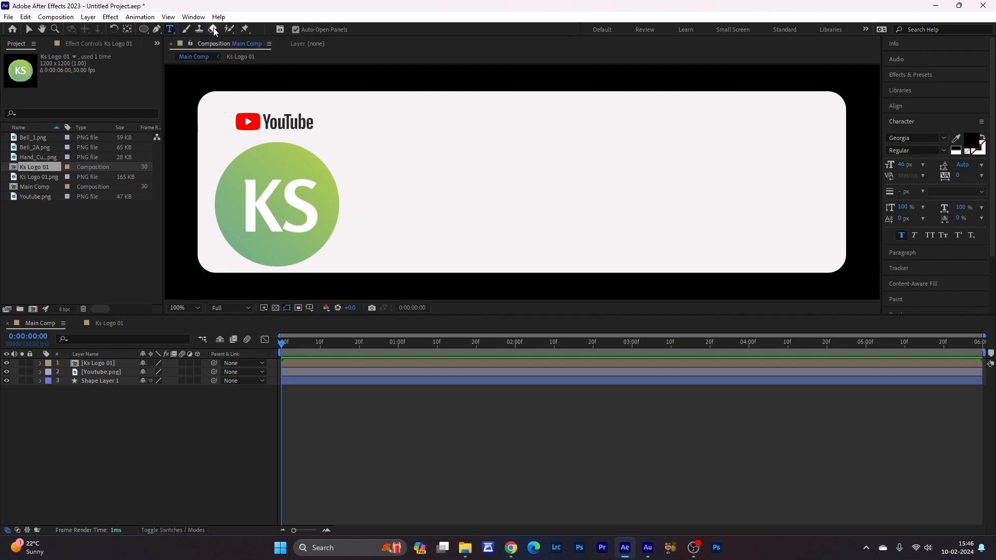
pyautogui.click(365, 199)
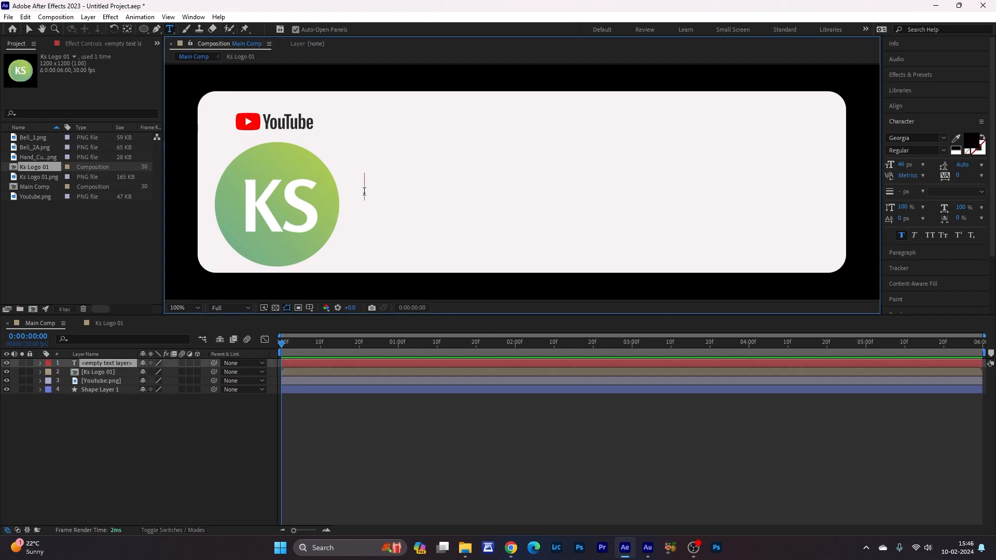
pyautogui.click(967, 143)
pyautogui.click(643, 398)
pyautogui.click(647, 421)
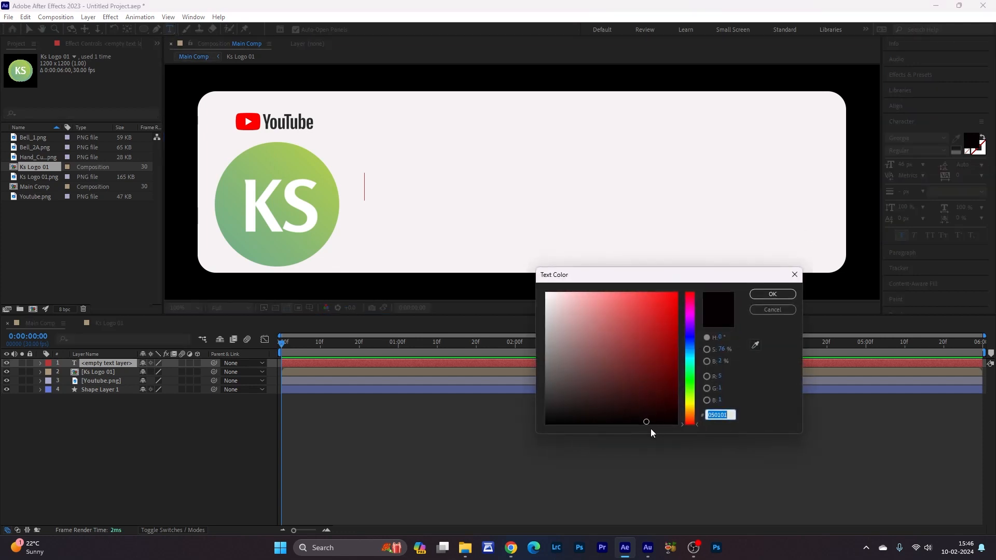
pyautogui.click(649, 423)
pyautogui.click(773, 294)
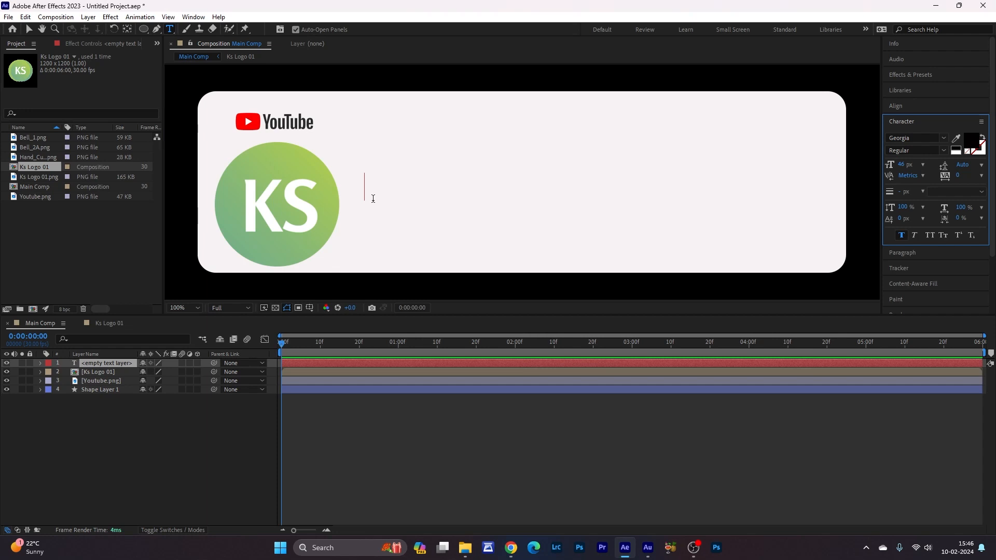
pyautogui.write('Krishnas ST')
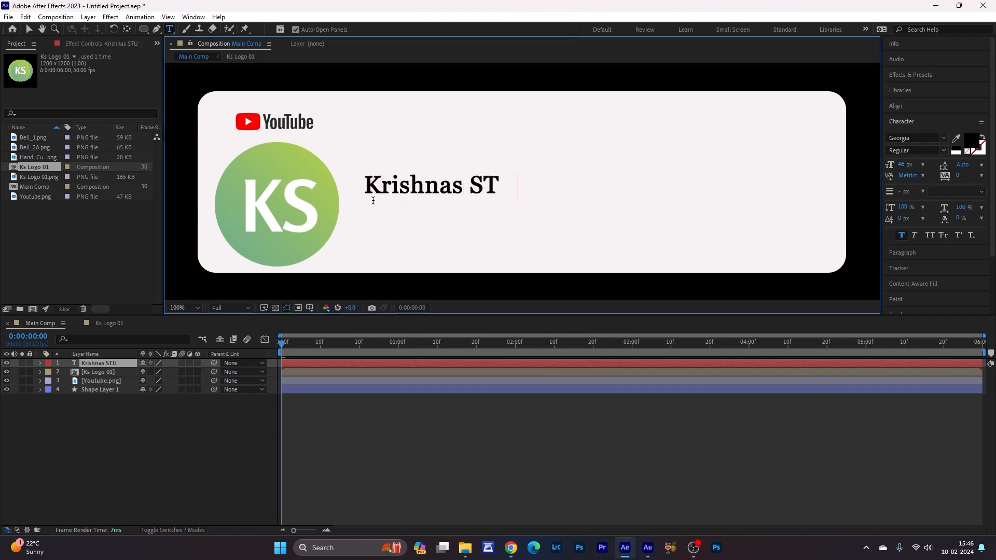
pyautogui.write('UDIOS')
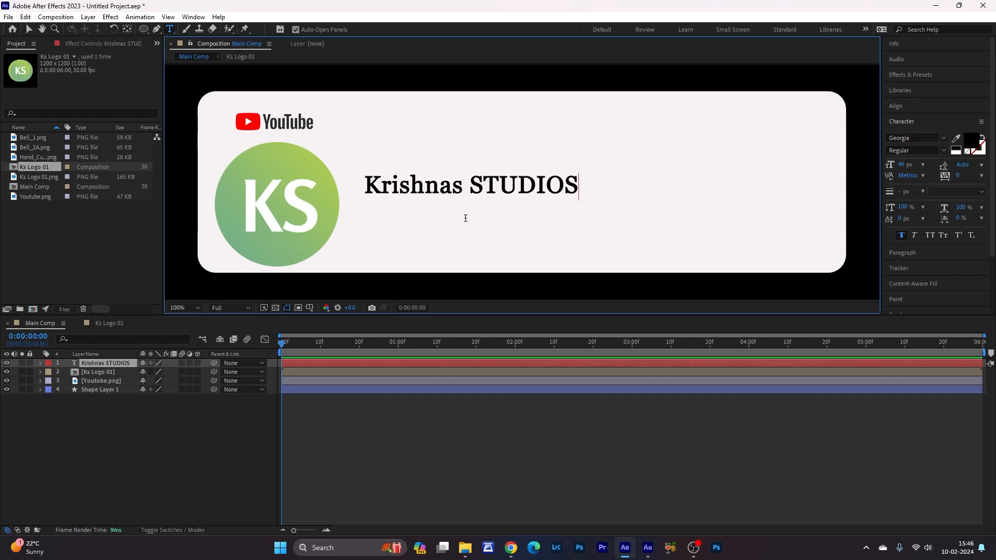
# - Change the font of the whole "Krishnas STUDIOS" text to Gotham Ultra
pyautogui.hotkey('ctrl', 'a')
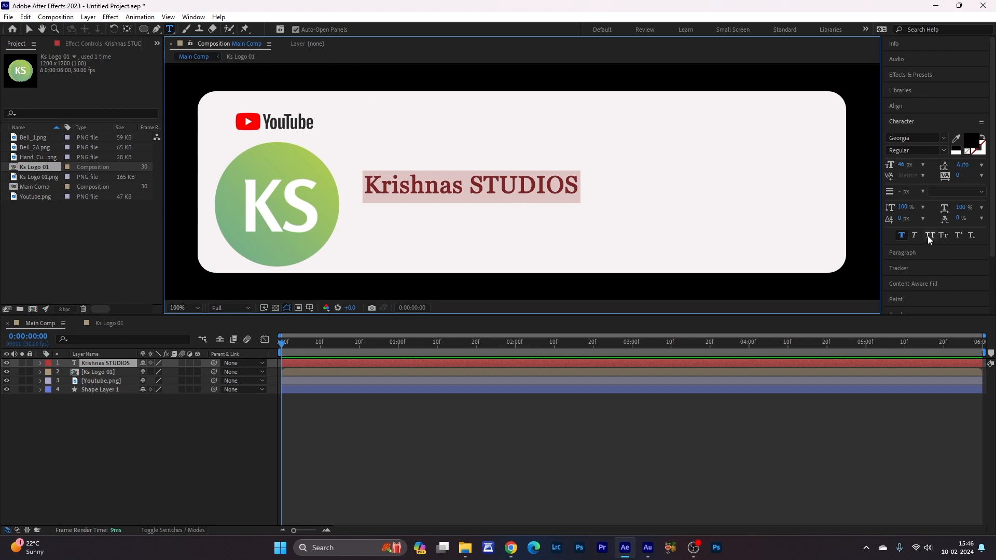
pyautogui.click(945, 140)
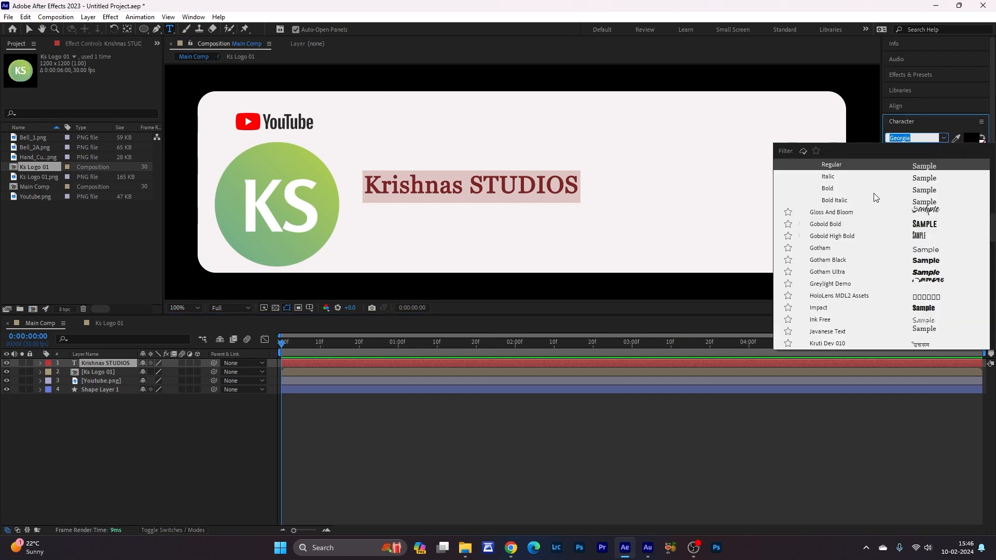
pyautogui.click(816, 262)
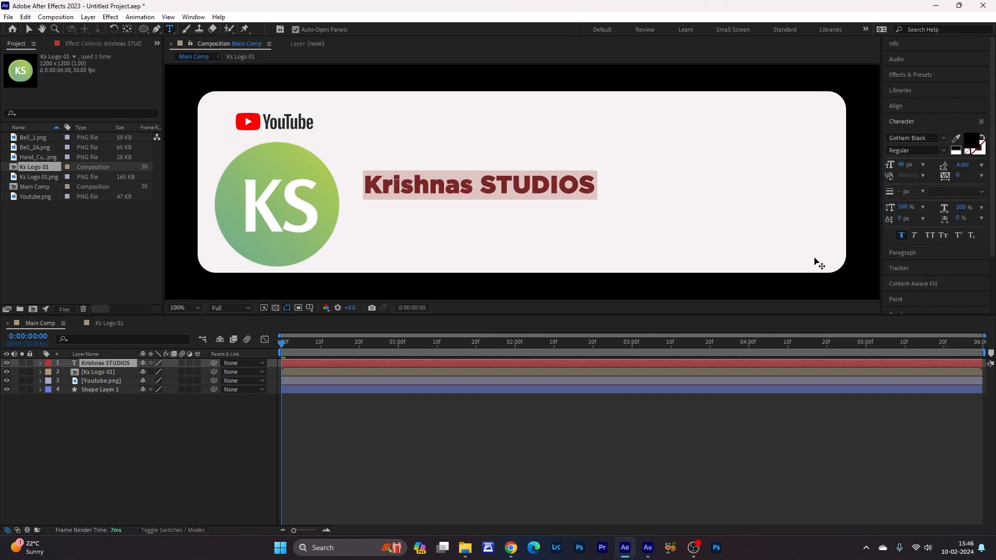
pyautogui.click(945, 138)
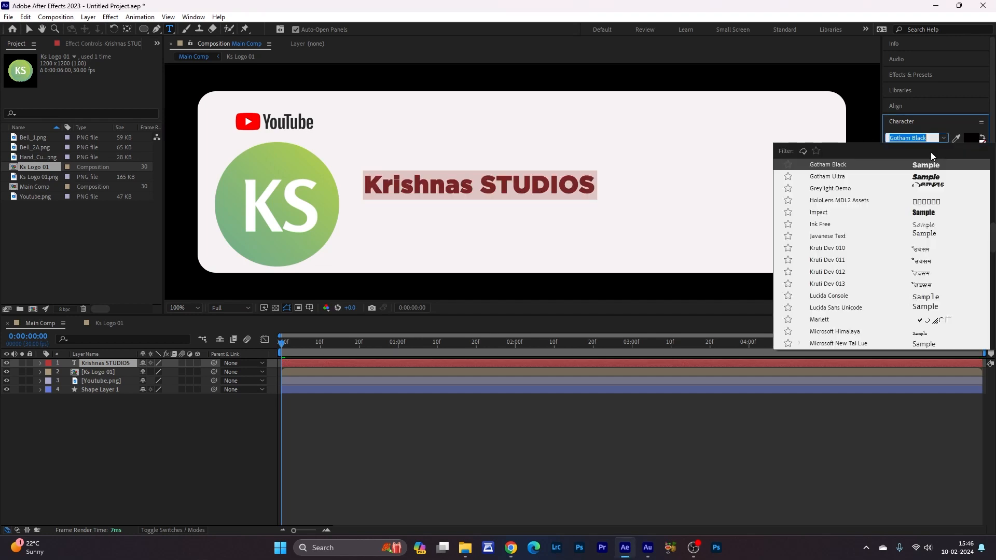
pyautogui.click(827, 178)
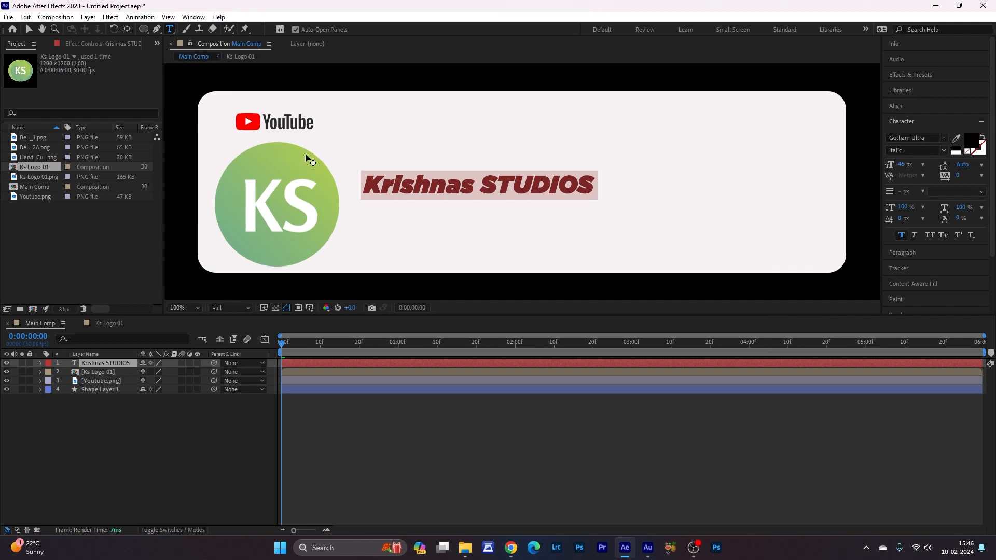
# - Move the "Krishnas STUDIOS" text slightly closer to the KS logo and set its font size to 50 px
pyautogui.click(28, 31)
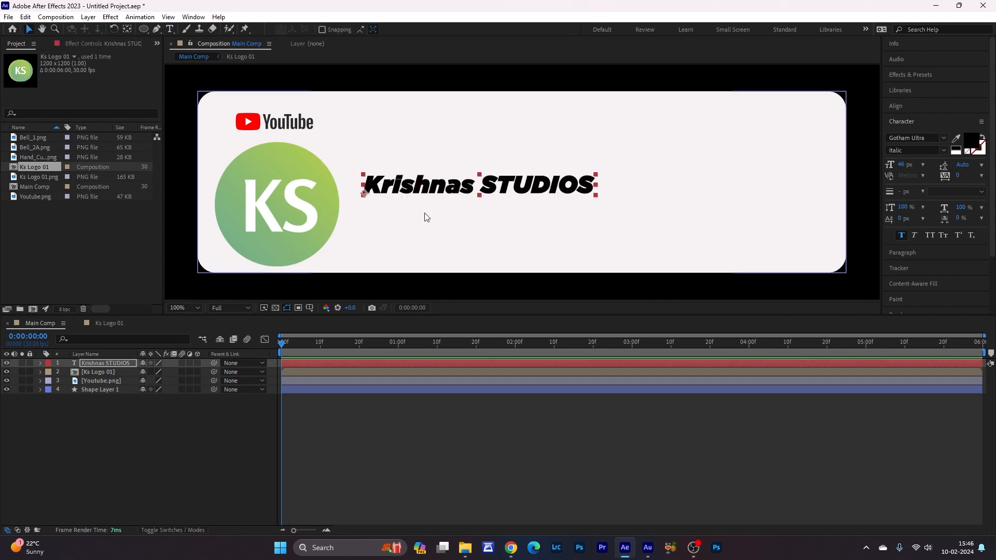
pyautogui.moveTo(433, 192); pyautogui.dragTo(420, 192)
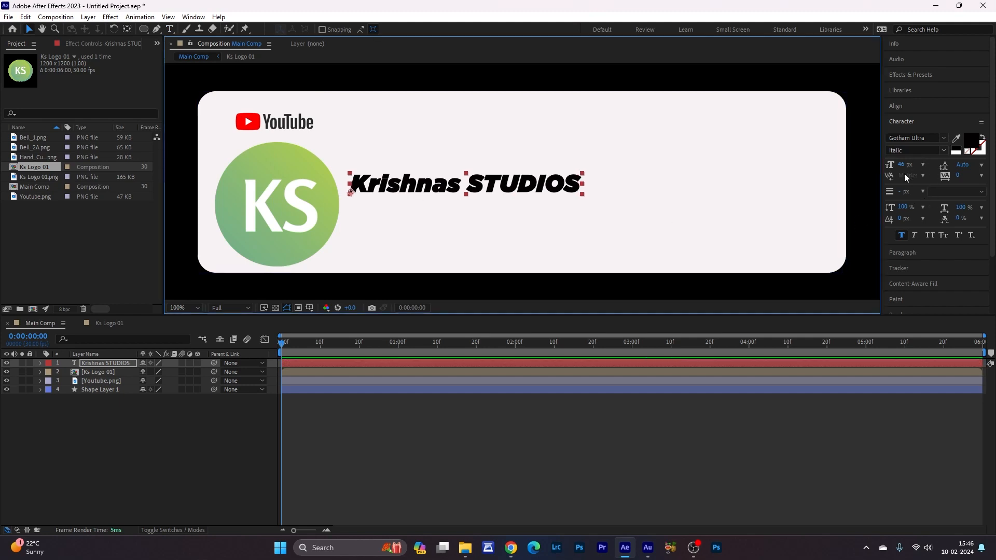
pyautogui.moveTo(898, 166); pyautogui.dragTo(902, 165)
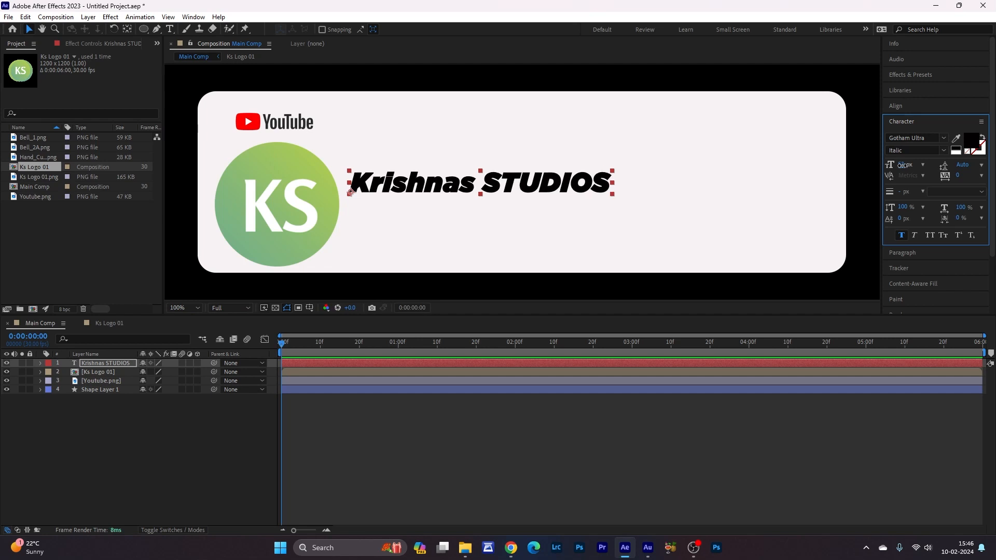
pyautogui.click(901, 164)
pyautogui.write('50')
pyautogui.press('Return')
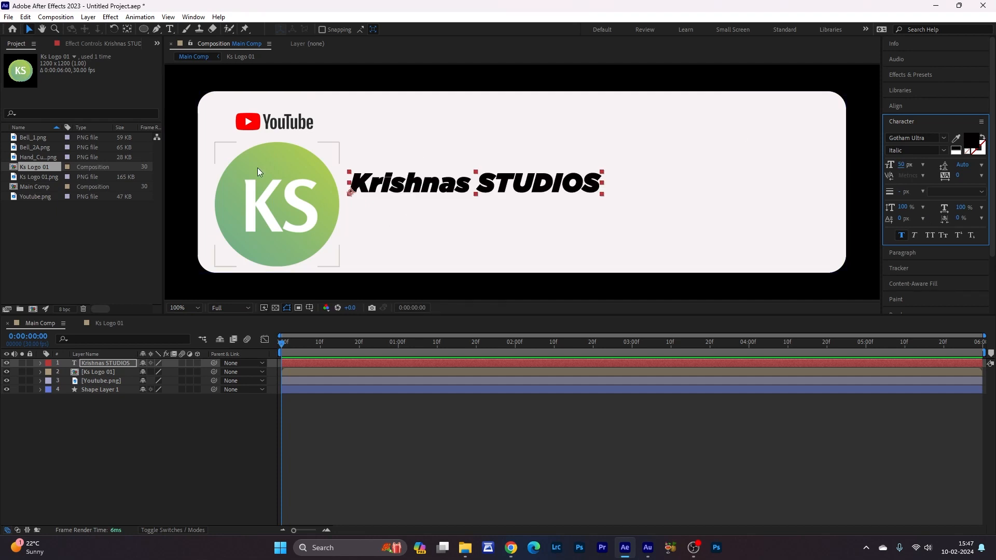
# - Add a horizontal text layer reading "Graphics Tutorial" just below "Krishnas STUDIOS" and select all of its text
pyautogui.click(169, 29)
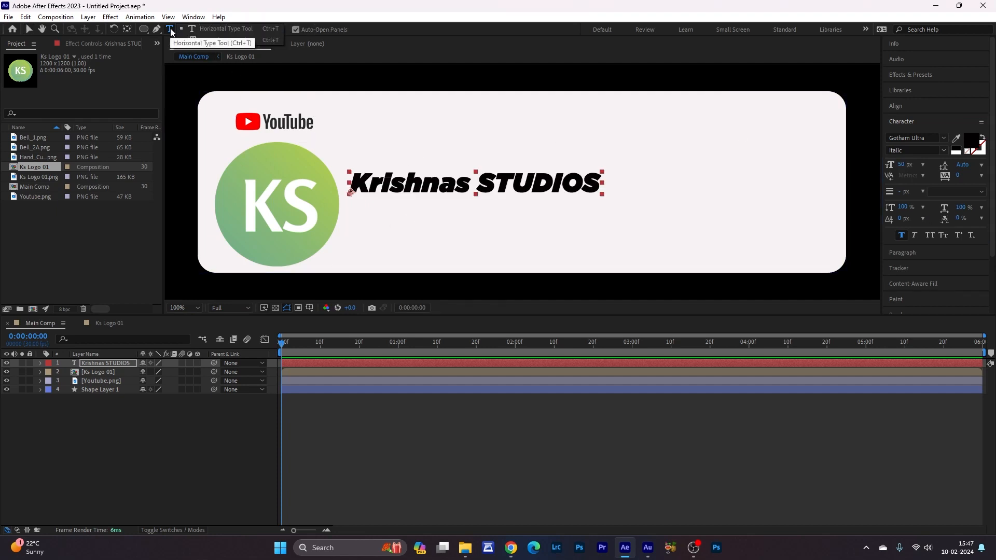
pyautogui.click(376, 212)
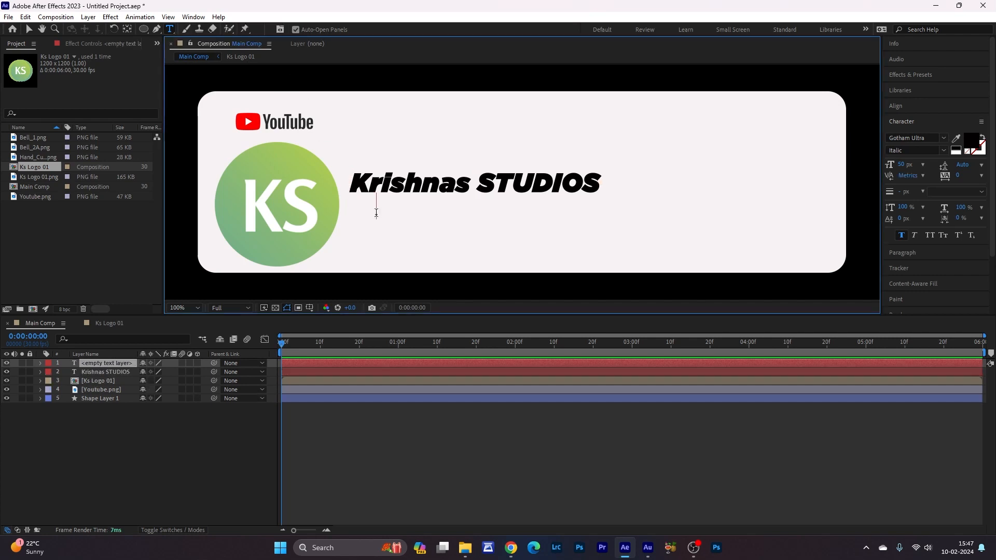
pyautogui.write('Gr')
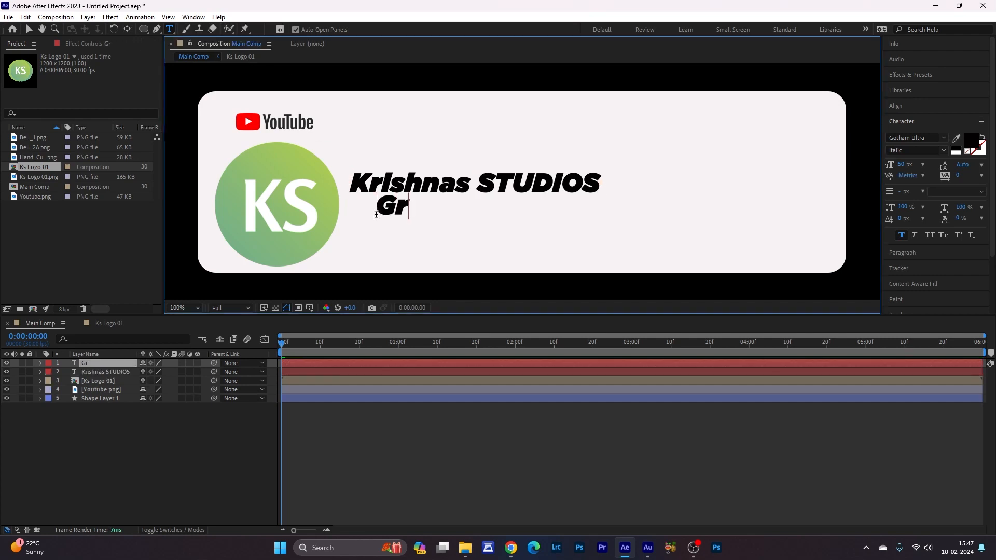
pyautogui.write('aphi')
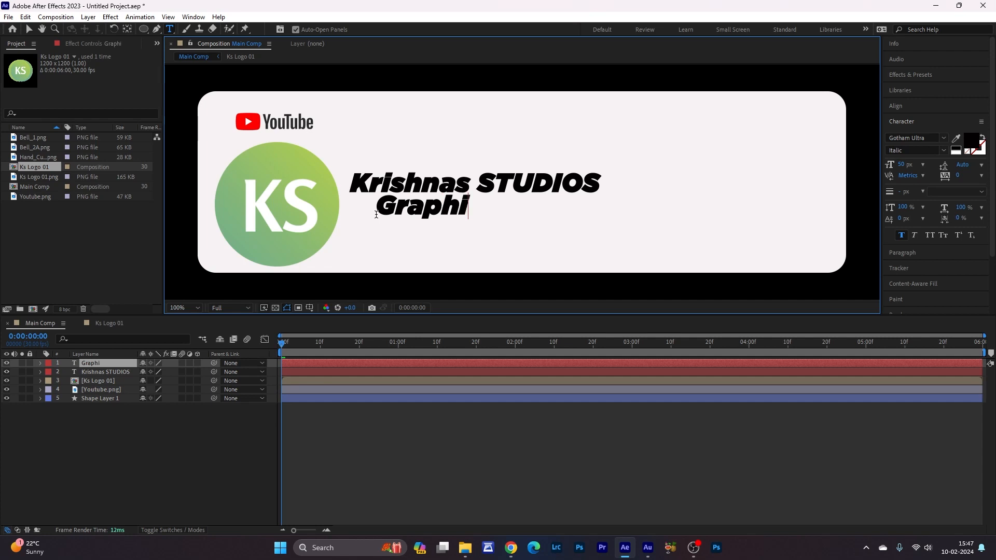
pyautogui.write('cs T')
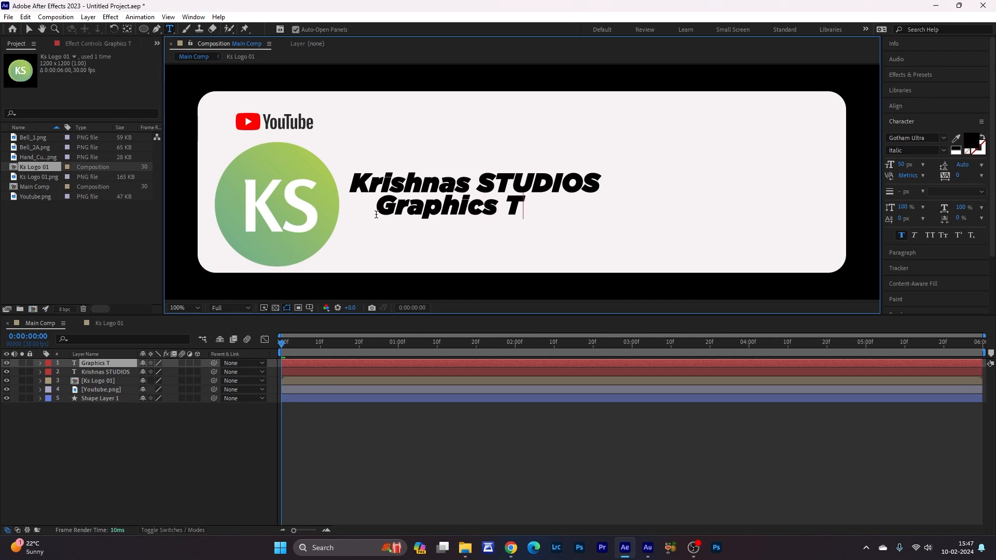
pyautogui.write('utorial')
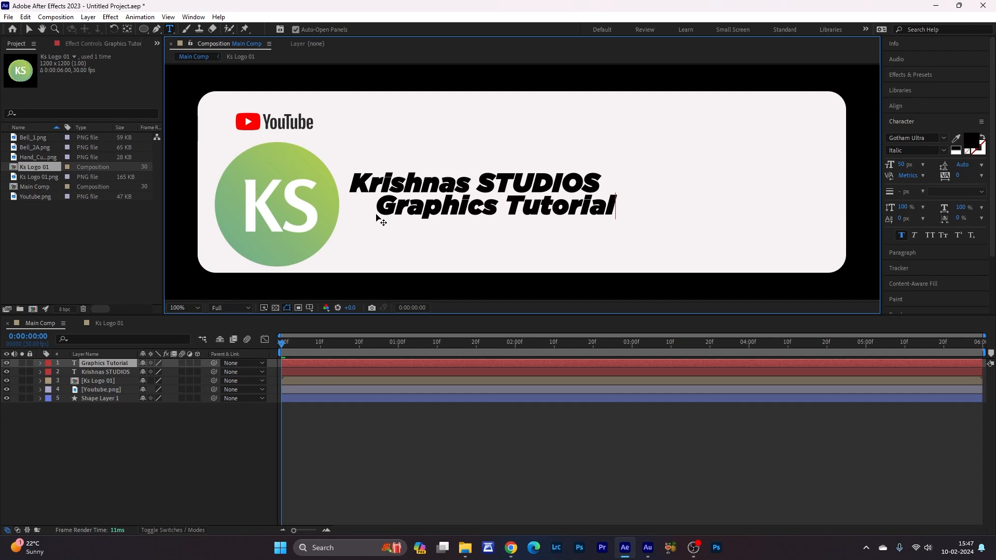
pyautogui.hotkey('ctrl', 'a')
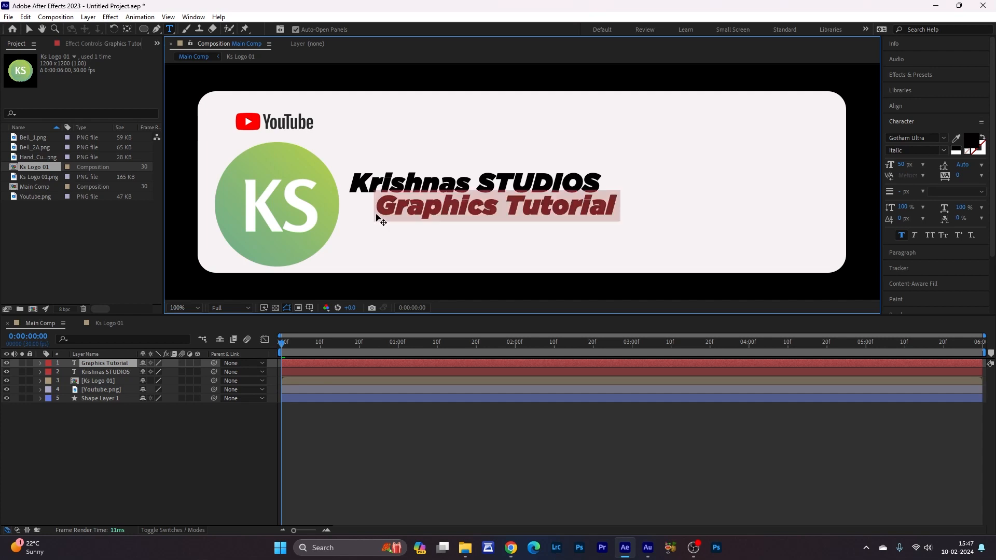
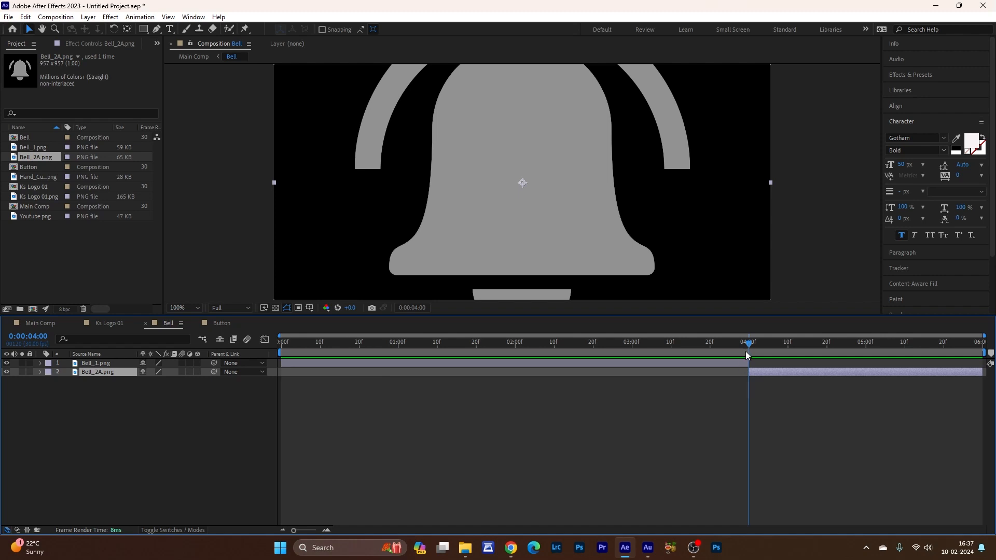
# - Return to Main Comp, scrub through the hand cursor, button and bell animation, and collapse the Hand_Curser.png layer's keyframed properties
pyautogui.moveTo(748, 347); pyautogui.dragTo(698, 402)
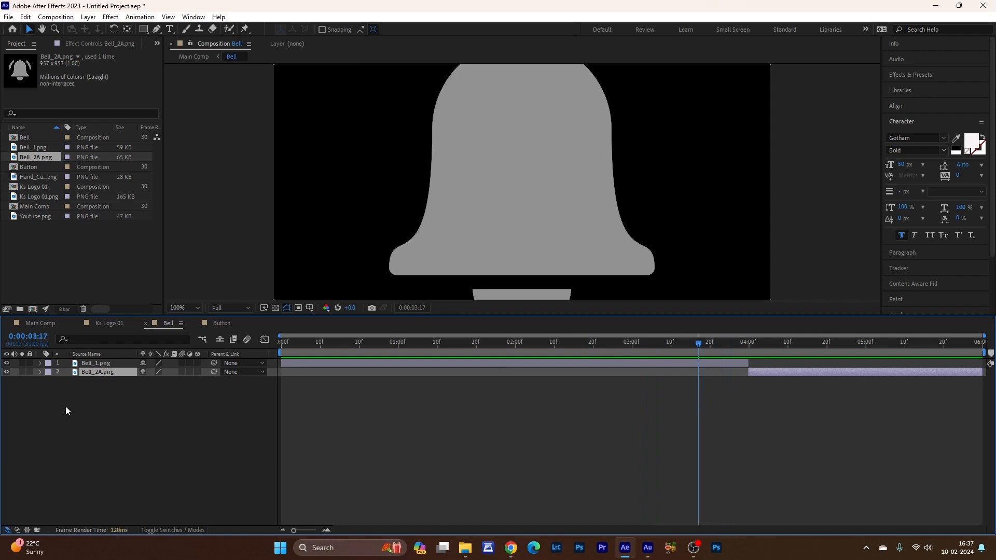
pyautogui.click(42, 323)
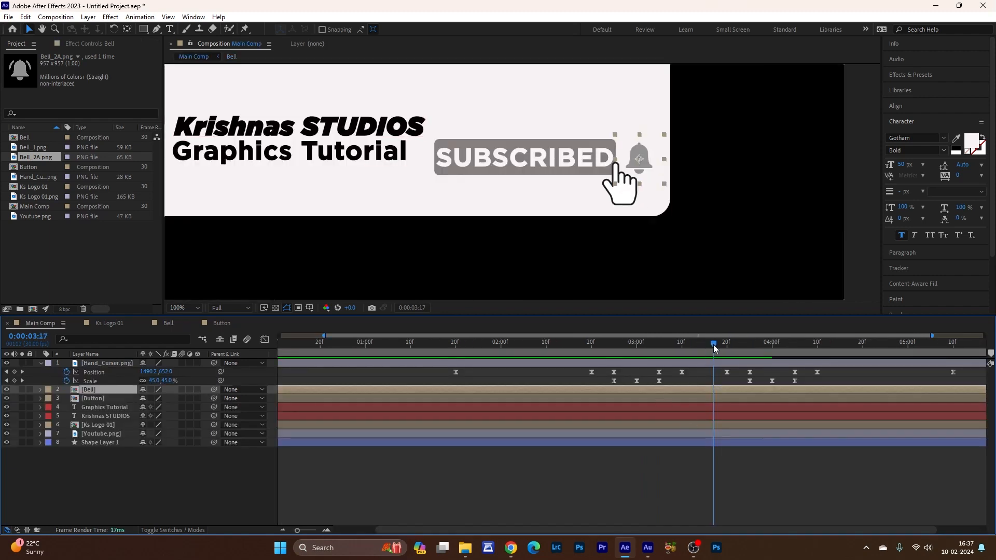
pyautogui.moveTo(714, 345); pyautogui.dragTo(546, 343)
pyautogui.moveTo(496, 366); pyautogui.dragTo(867, 452)
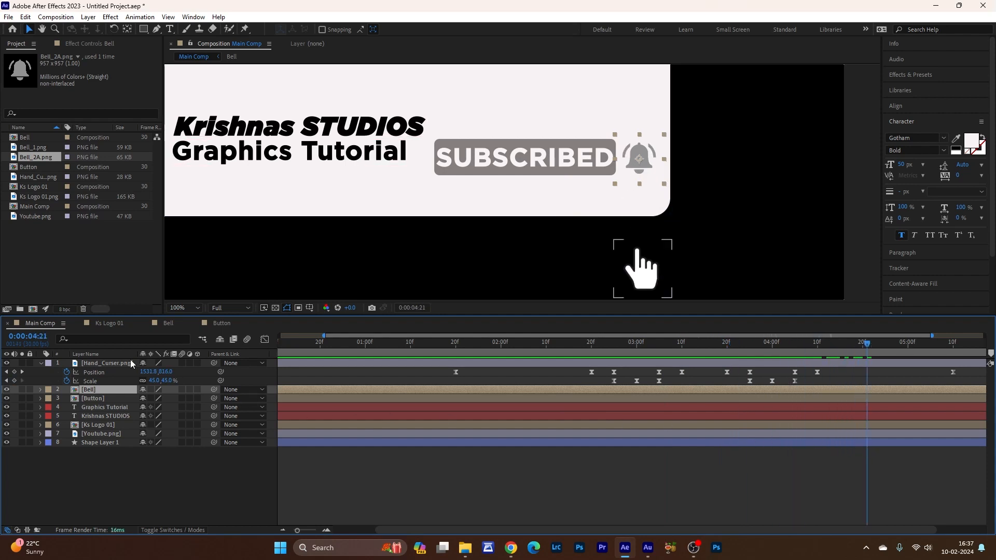
pyautogui.click(110, 363)
pyautogui.press('u')
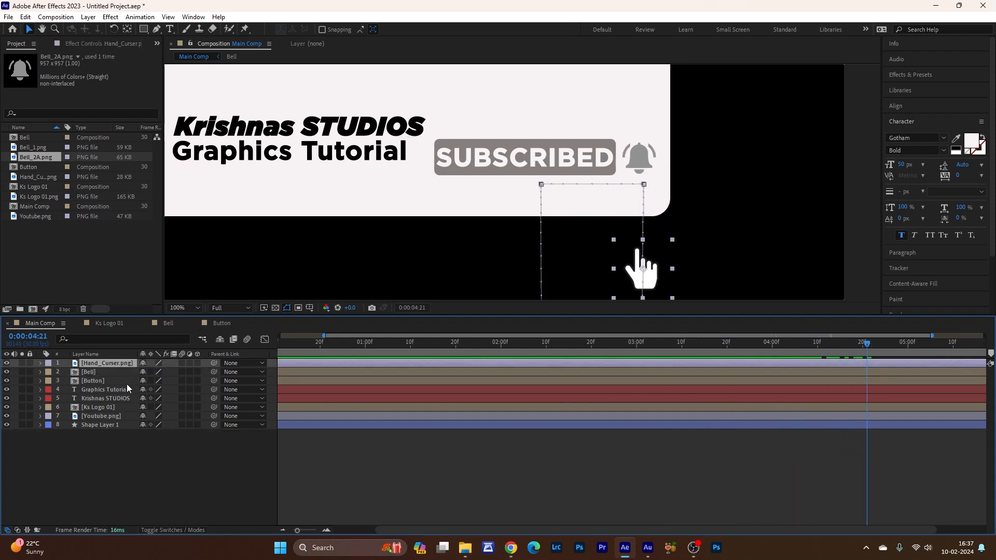
# - Fit the whole frame in the viewer, play back the Main Comp animation from the start, and deselect all layers
pyautogui.moveTo(860, 353); pyautogui.dragTo(302, 393)
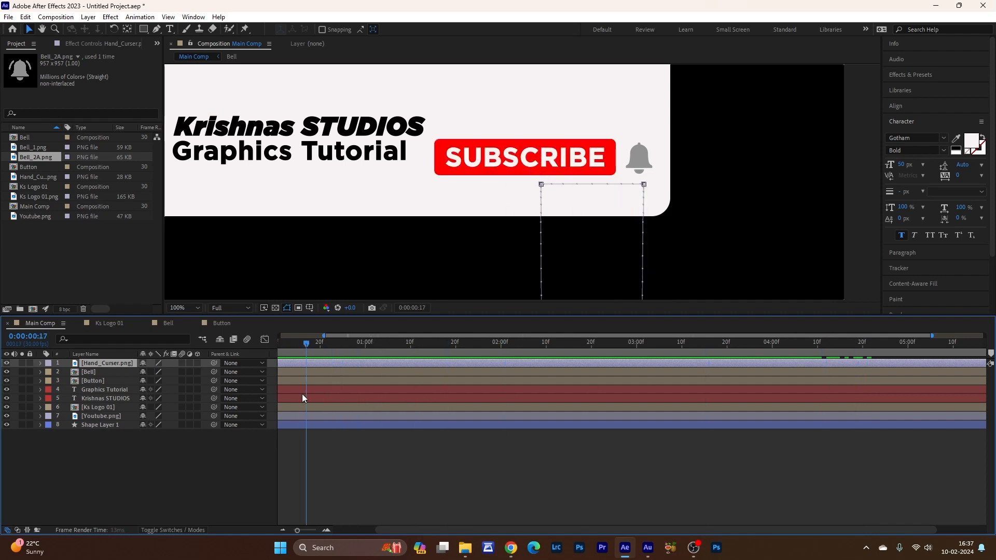
pyautogui.click(195, 308)
pyautogui.click(196, 321)
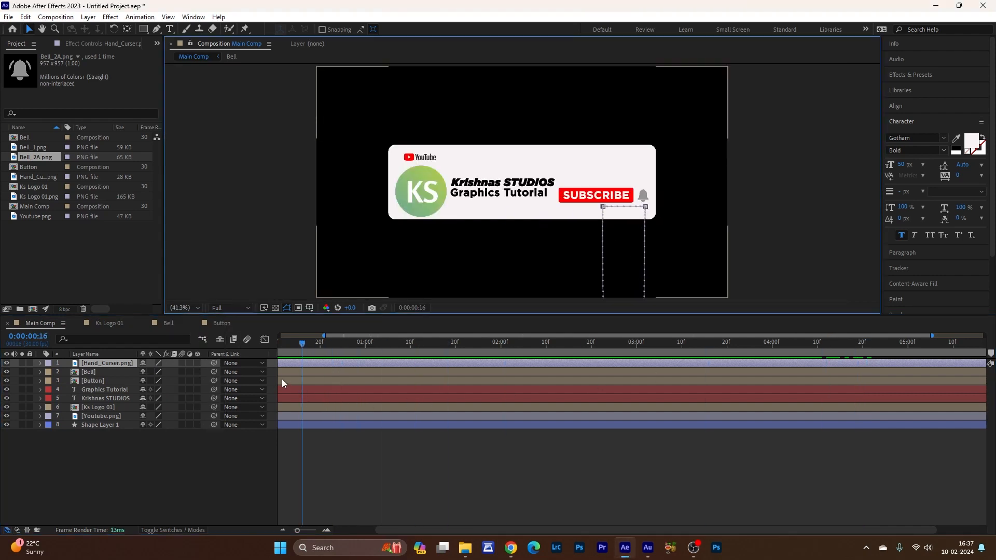
pyautogui.moveTo(297, 344); pyautogui.dragTo(278, 343)
pyautogui.press('space')
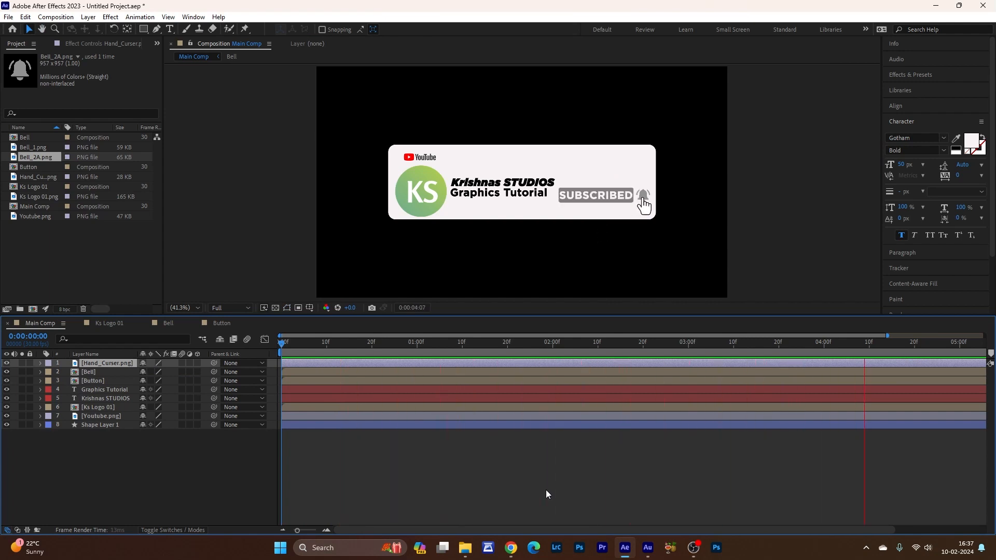
pyautogui.press('space')
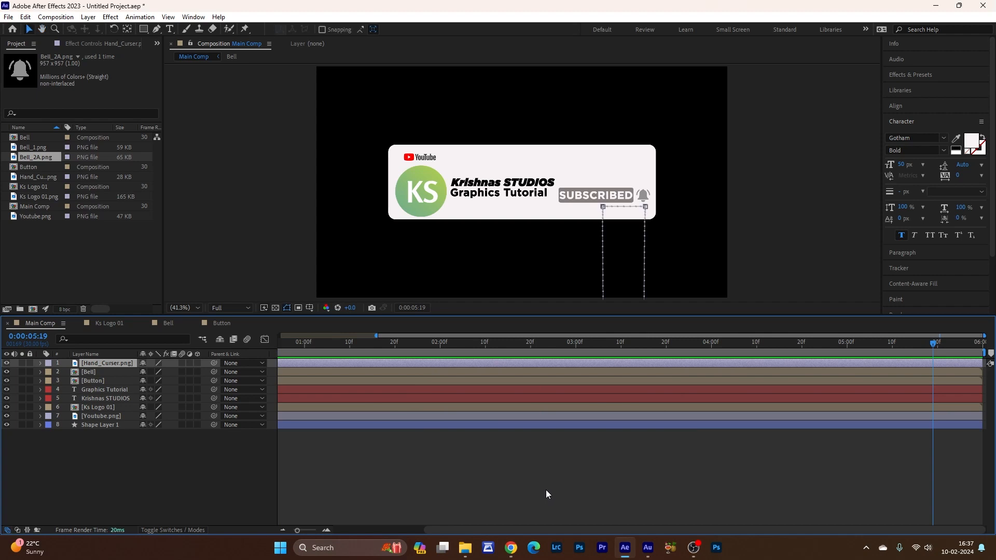
pyautogui.click(546, 490)
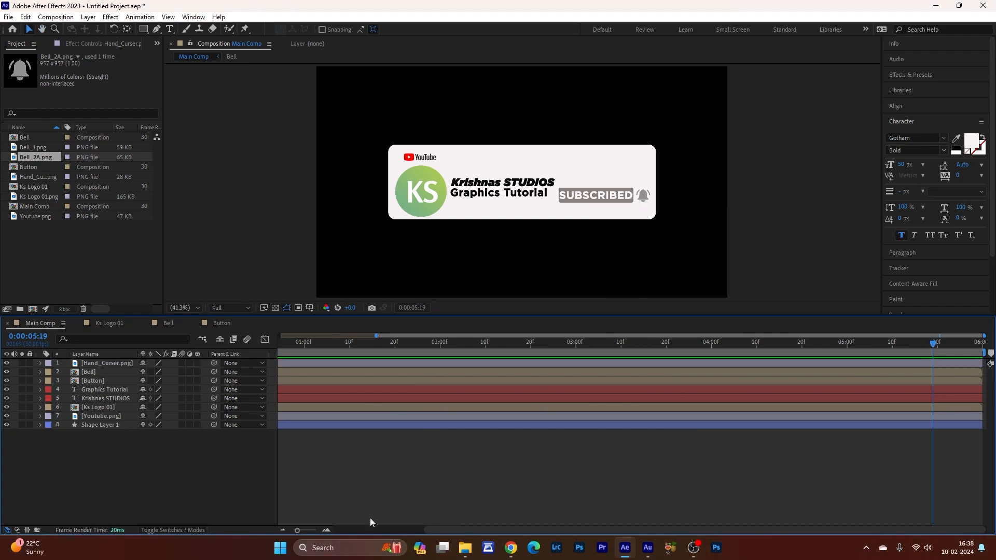
# - Add a null object to Main Comp and rename it "Animation 01"
pyautogui.click(91, 20)
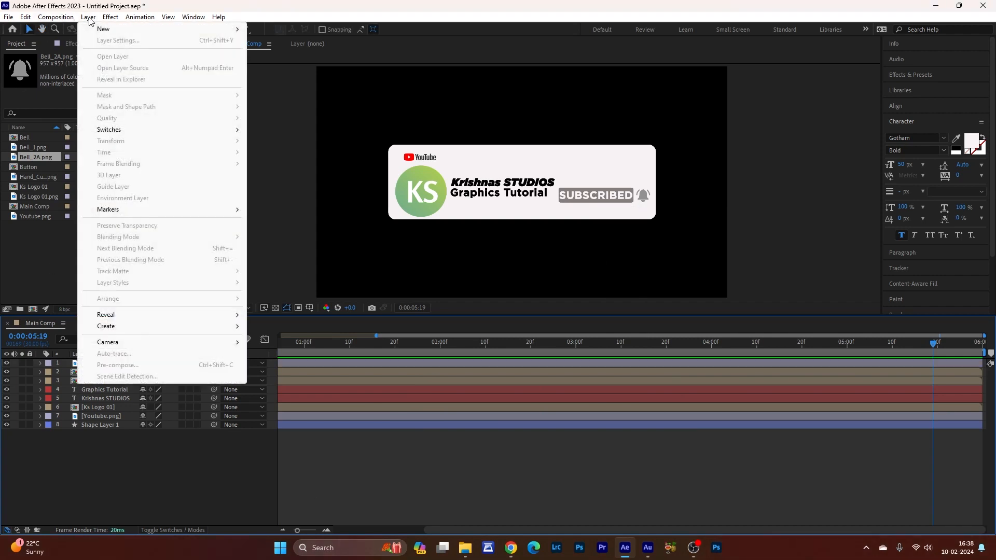
pyautogui.moveTo(92, 29)
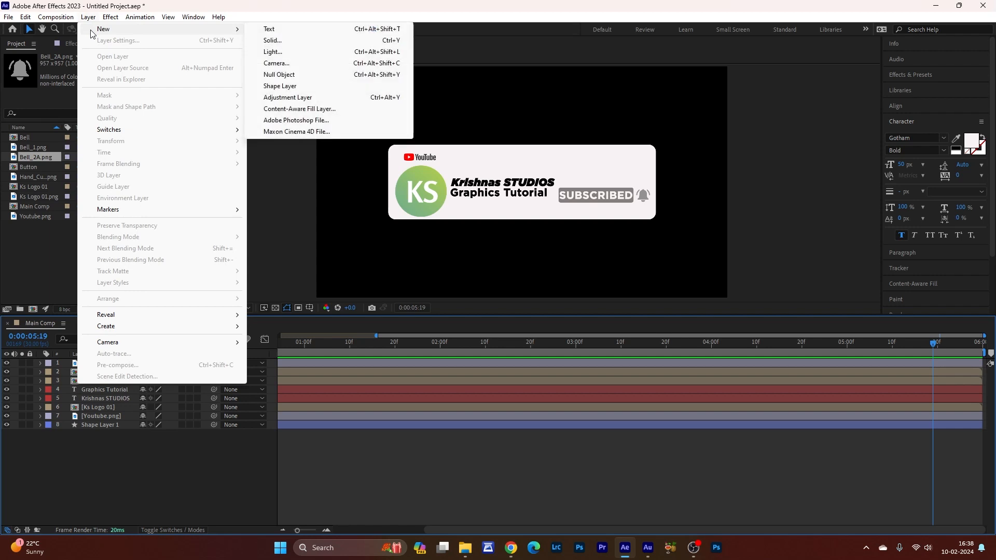
pyautogui.click(290, 75)
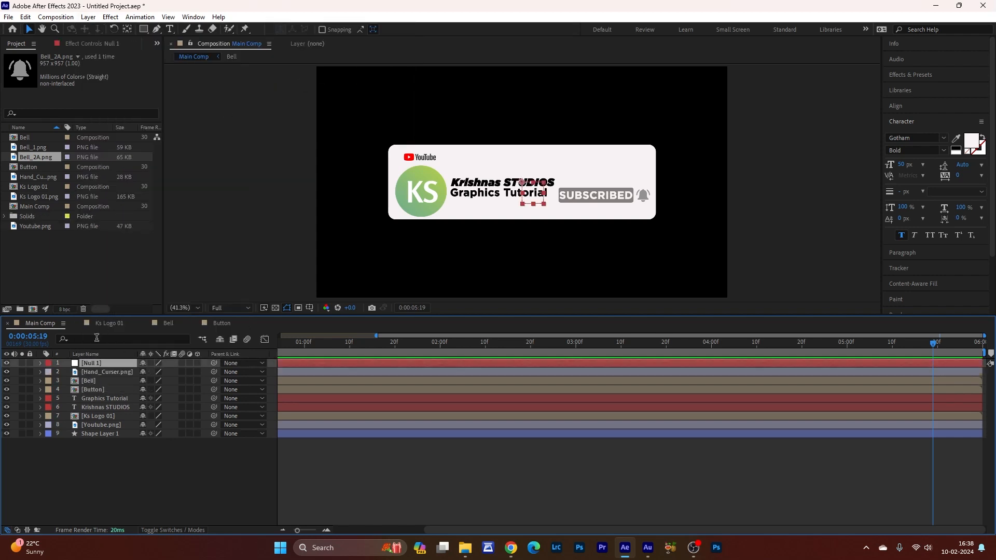
pyautogui.rightClick(97, 367)
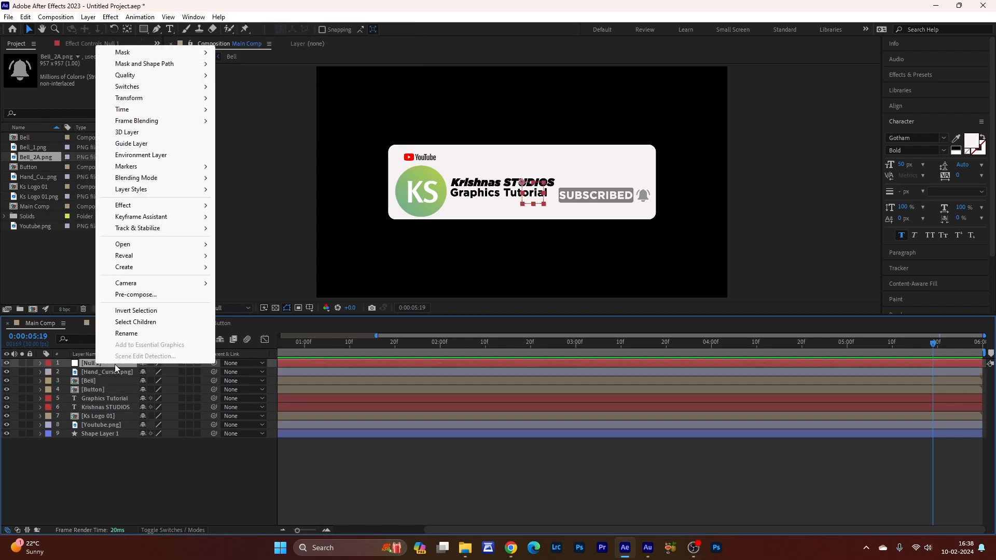
pyautogui.click(124, 334)
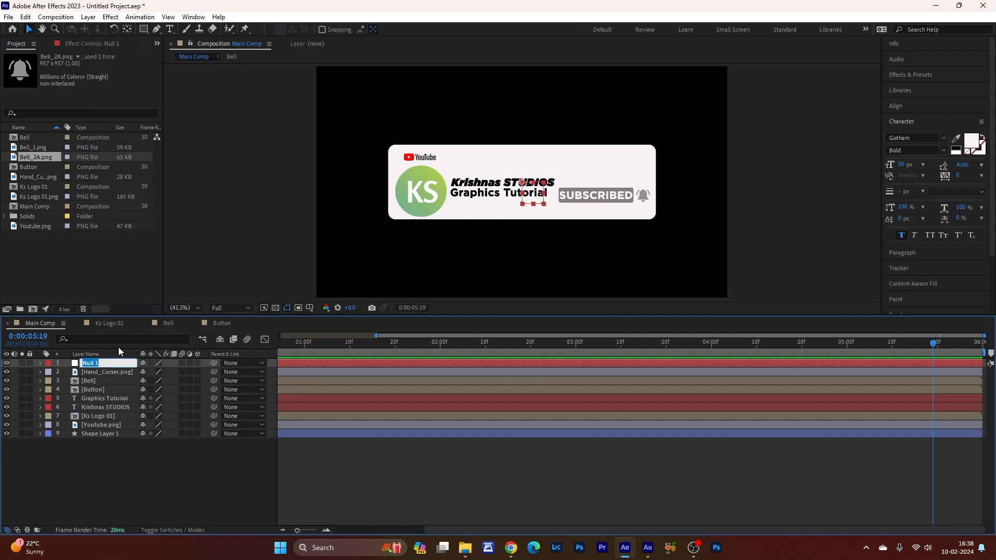
pyautogui.write('Animation 01')
pyautogui.press('Return')
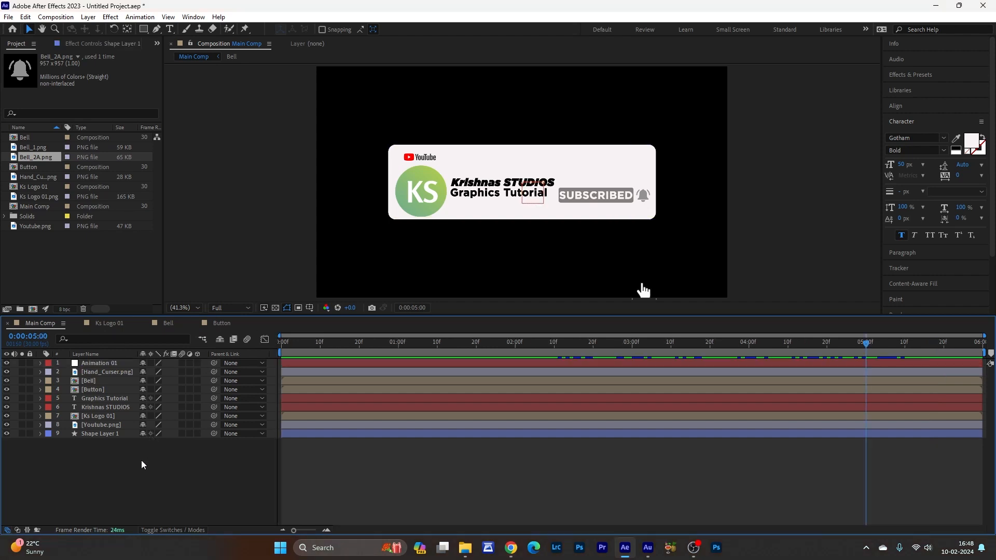
# - Parent the Youtube.png layer and Shape Layer 1 to the Animation 01 null
pyautogui.click(104, 434)
pyautogui.click(103, 437)
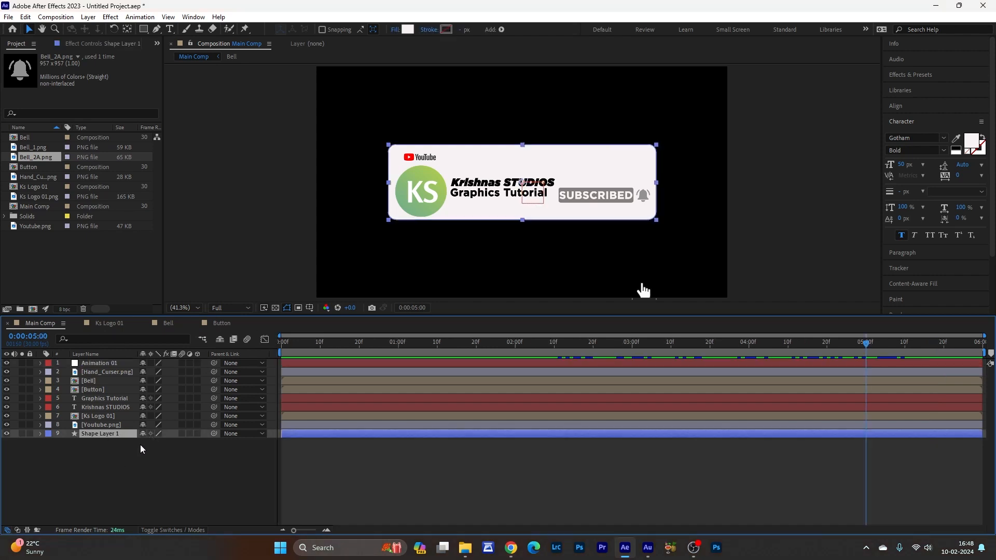
pyautogui.keyDown('shift'); pyautogui.click(104, 427); pyautogui.keyUp('shift')
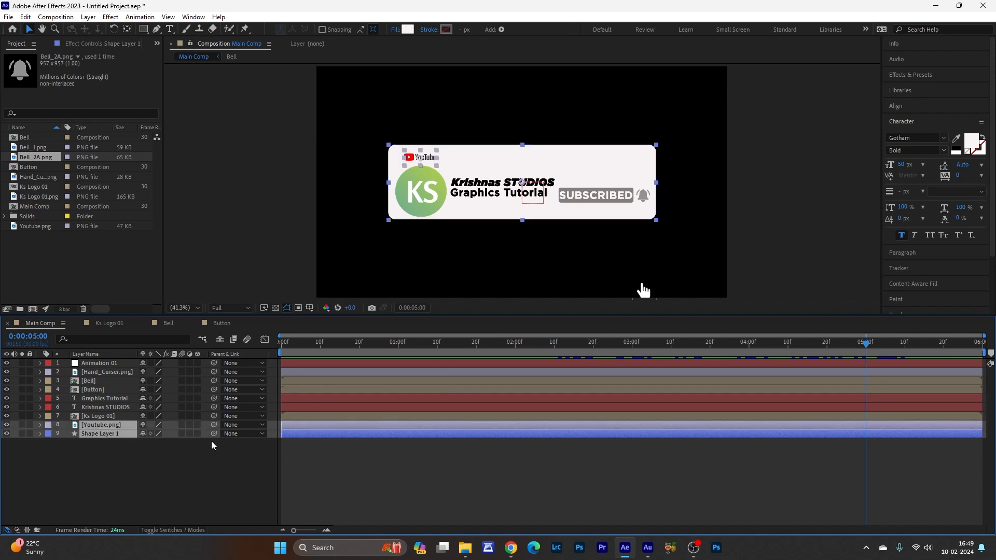
pyautogui.moveTo(214, 425); pyautogui.dragTo(112, 366)
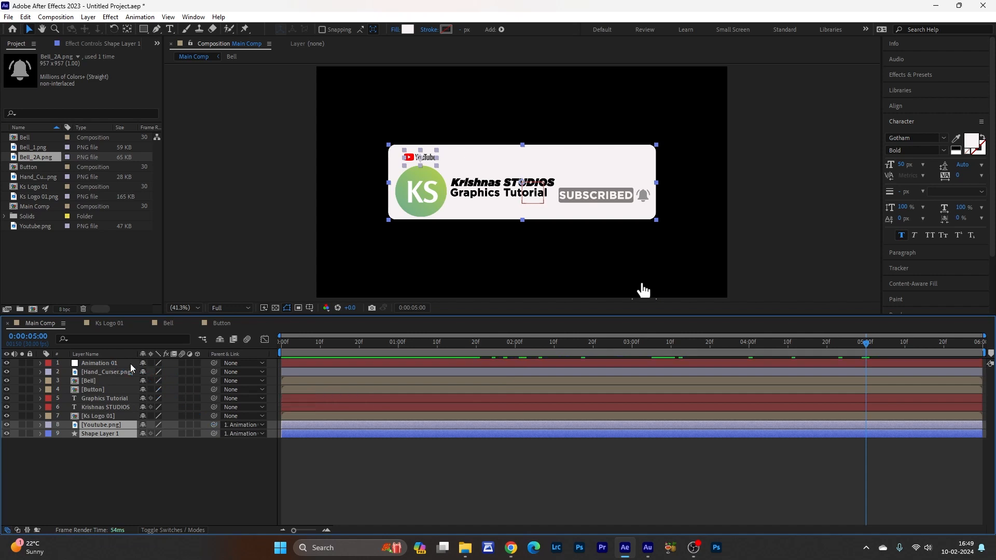
# - Keyframe the Animation 01 null's position at 0:00:02:00, and set its Y position to about 1339 at 0:00:00:00
pyautogui.click(119, 366)
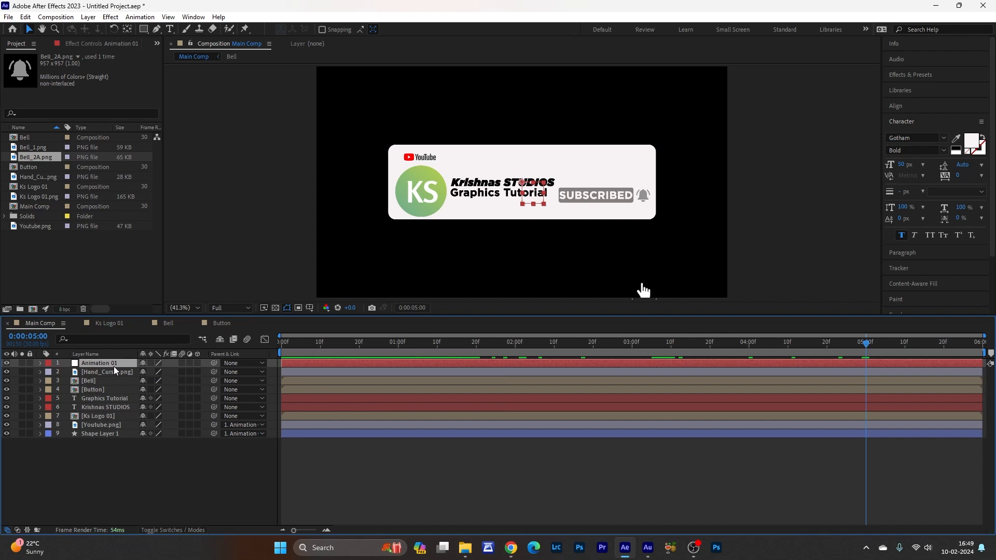
pyautogui.press('p')
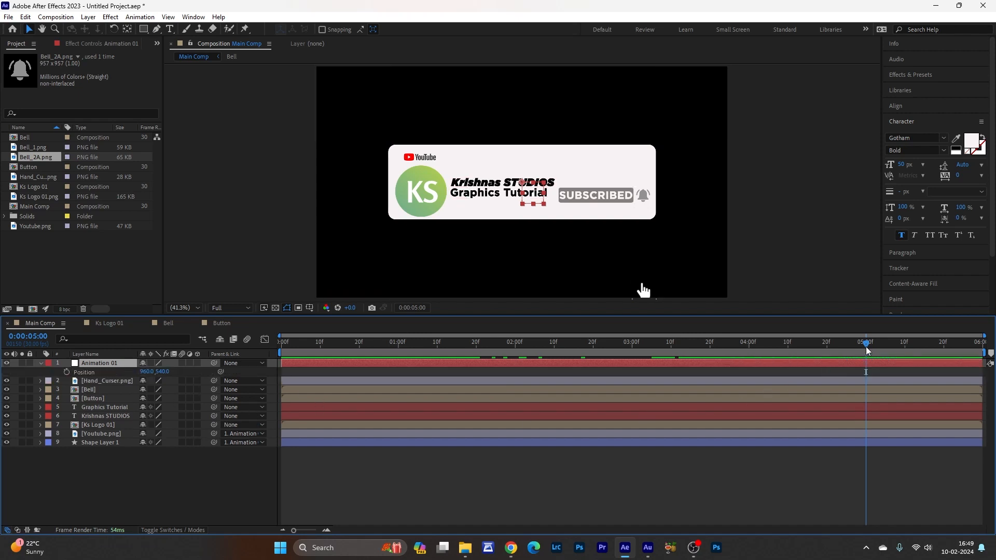
pyautogui.moveTo(865, 358); pyautogui.dragTo(516, 395)
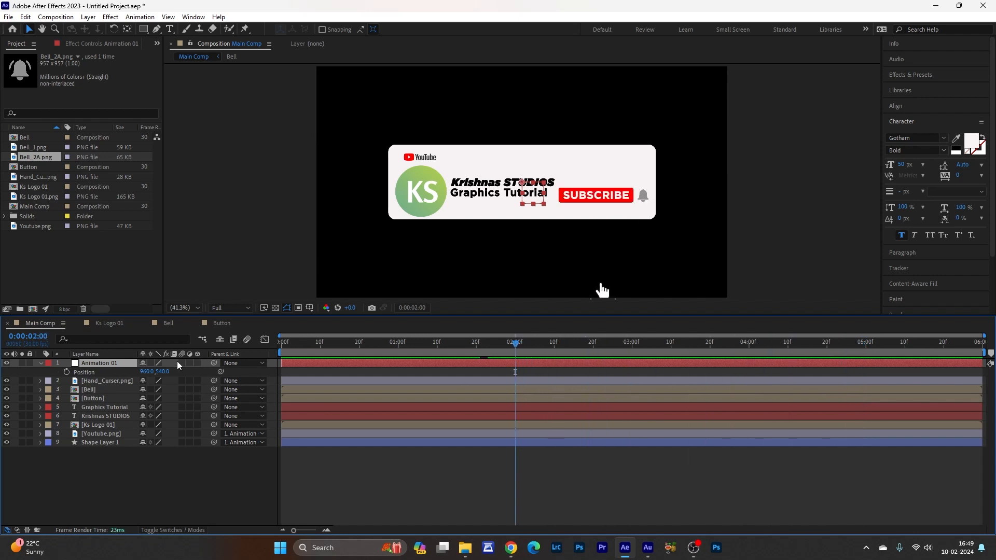
pyautogui.click(67, 372)
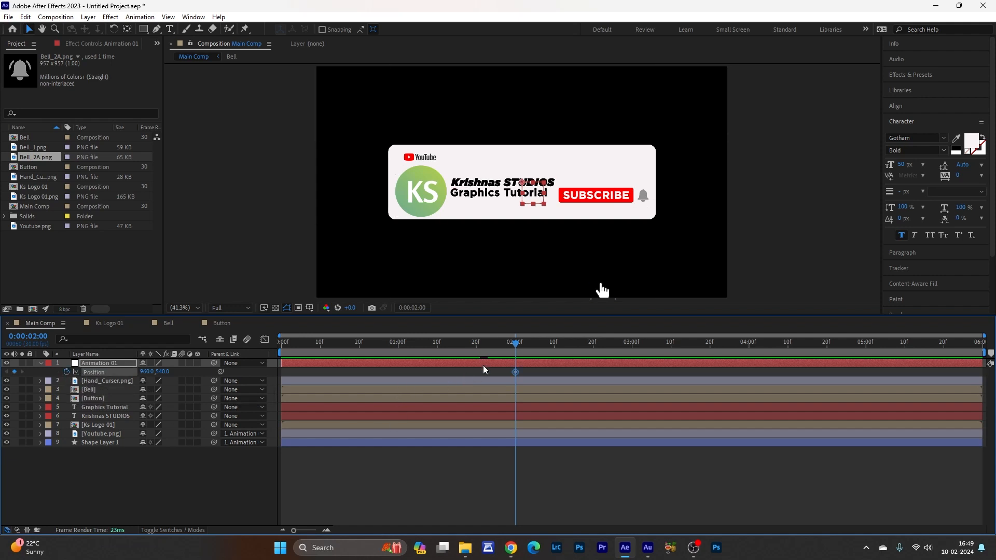
pyautogui.moveTo(517, 346); pyautogui.dragTo(278, 373)
pyautogui.moveTo(160, 374); pyautogui.dragTo(513, 419)
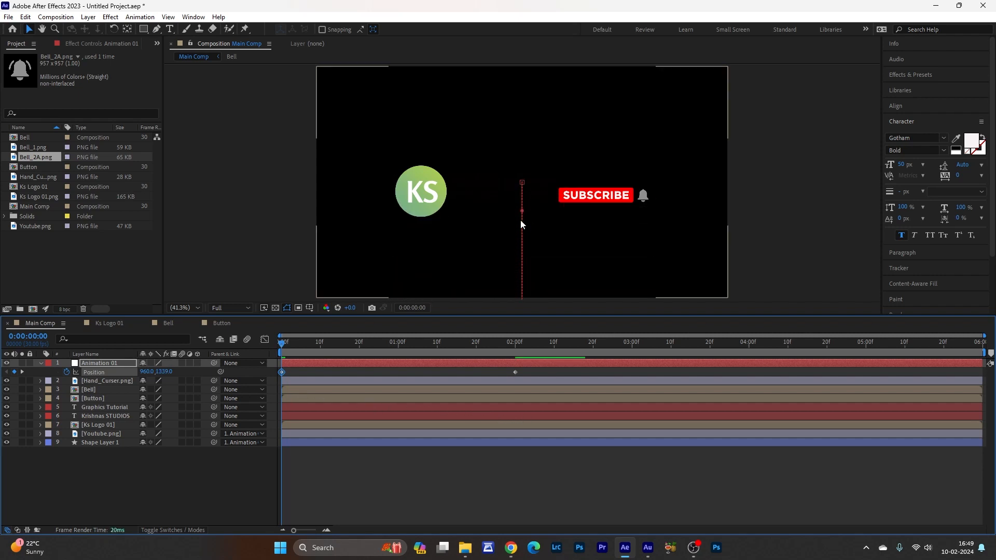
# - Add a holding position keyframe to the Animation 01 null at 0:00:04:00, and set its Y position to about 1299 at 0:00:05:29
pyautogui.press('space')
pyautogui.moveTo(506, 231); pyautogui.dragTo(511, 177)
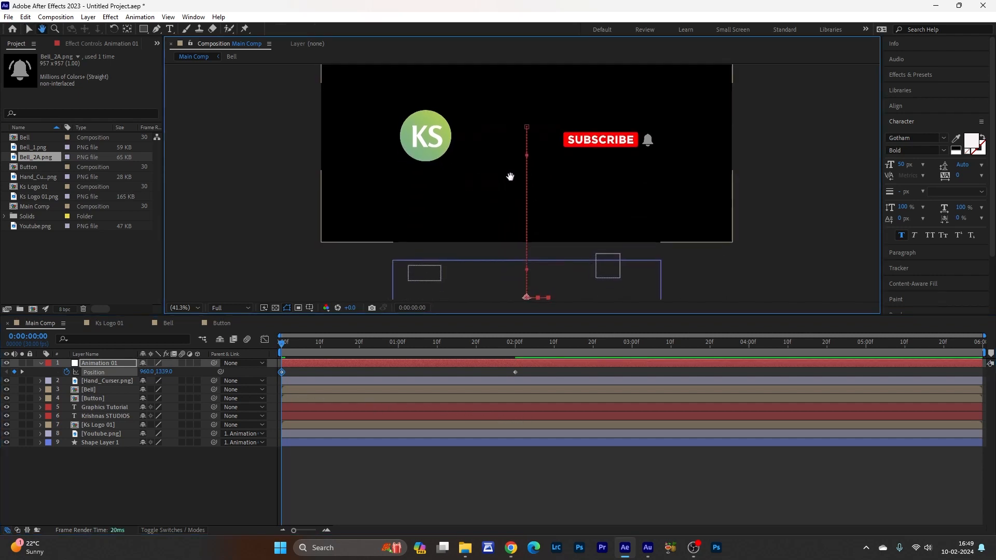
pyautogui.moveTo(282, 348); pyautogui.dragTo(430, 373)
pyautogui.press('space')
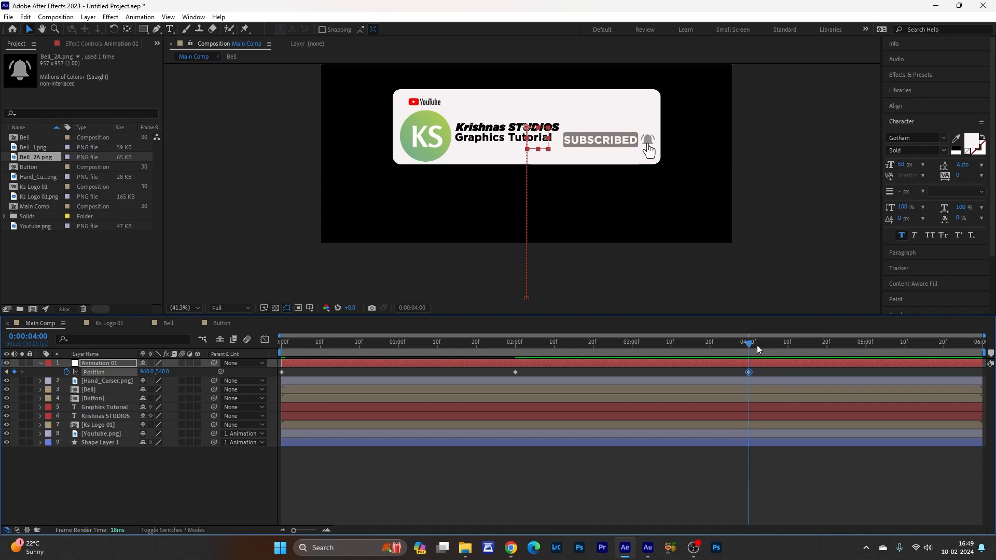
pyautogui.moveTo(757, 344); pyautogui.dragTo(993, 427)
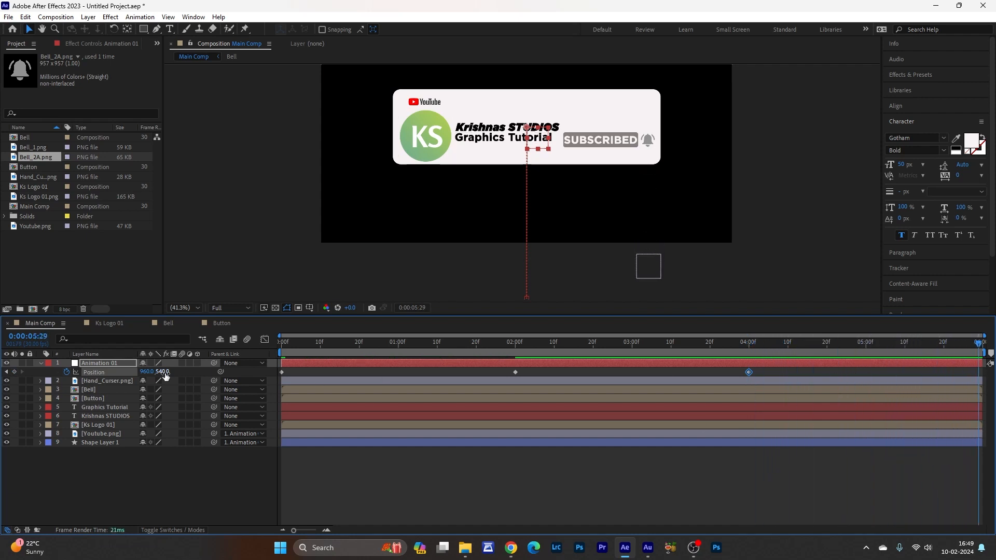
pyautogui.moveTo(162, 375); pyautogui.dragTo(521, 406)
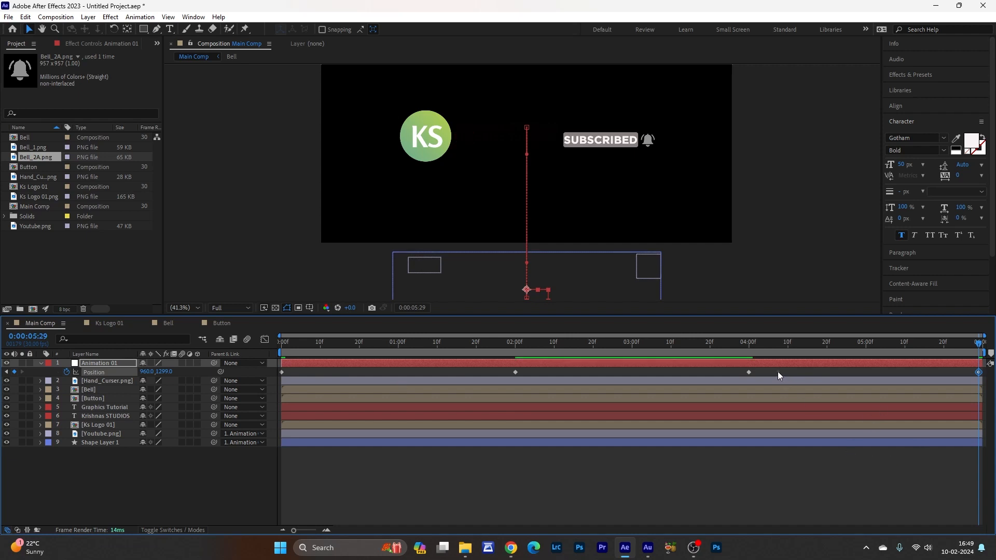
# - Apply Easy Ease to all four position keyframes of the Animation 01 null and play back the animation from the start
pyautogui.moveTo(779, 372); pyautogui.dragTo(261, 416)
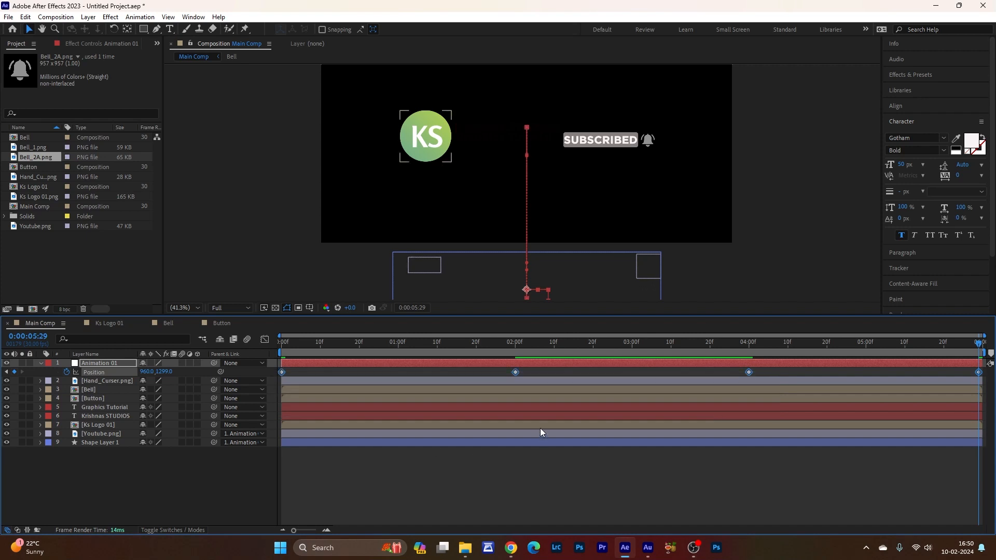
pyautogui.press('F9')
pyautogui.moveTo(979, 344); pyautogui.dragTo(282, 423)
pyautogui.press('space')
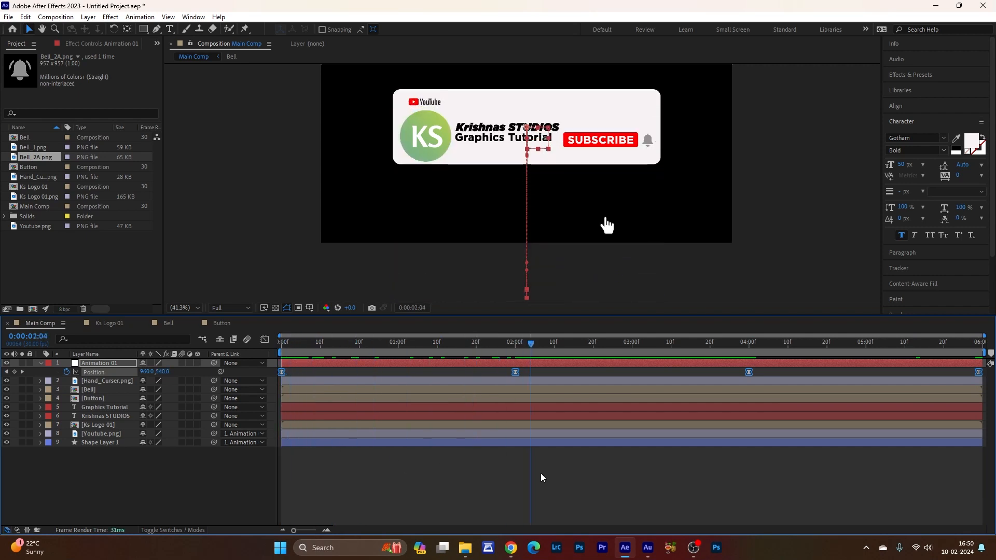
# - Duplicate the Animation 01 null and reveal the copy's position keyframes
pyautogui.click(131, 367)
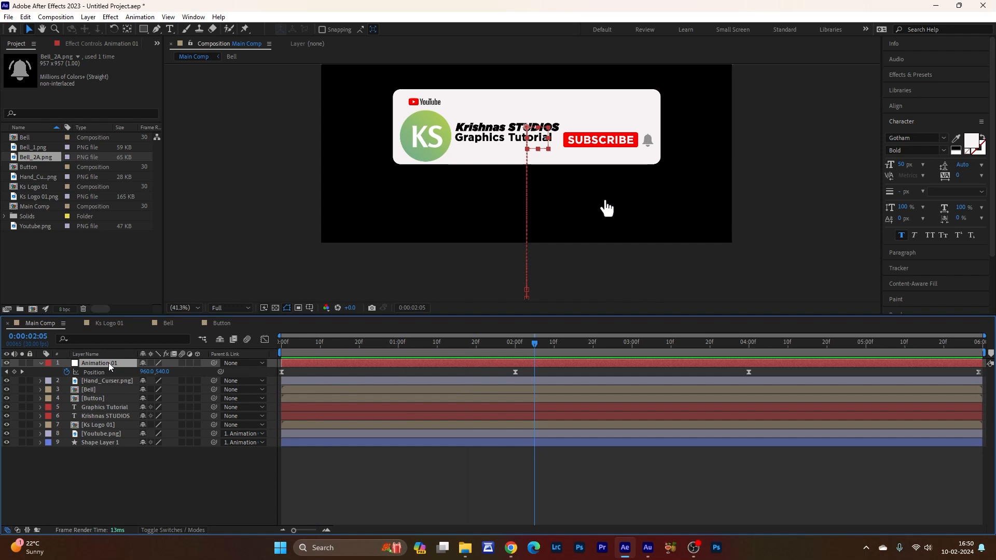
pyautogui.hotkey('ctrl', 'd')
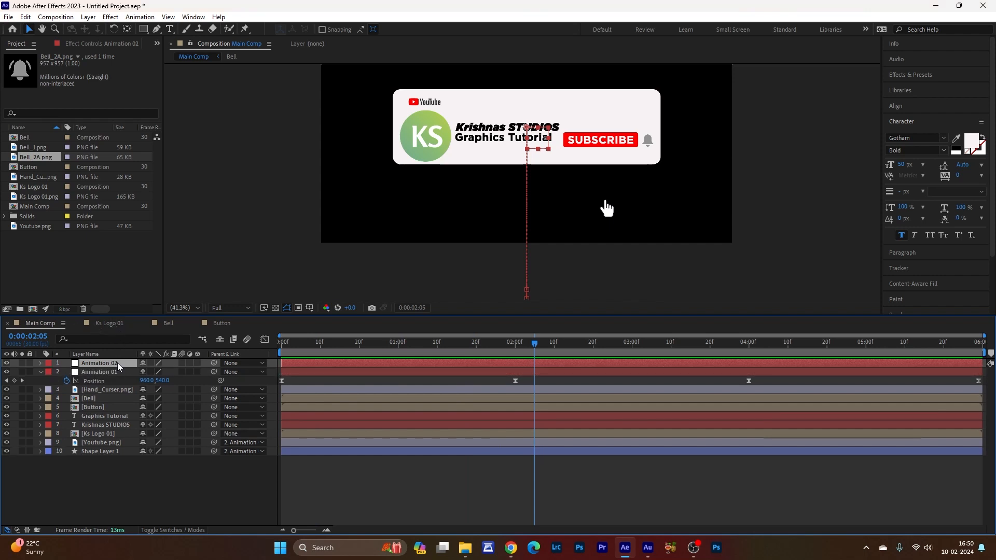
pyautogui.press('p')
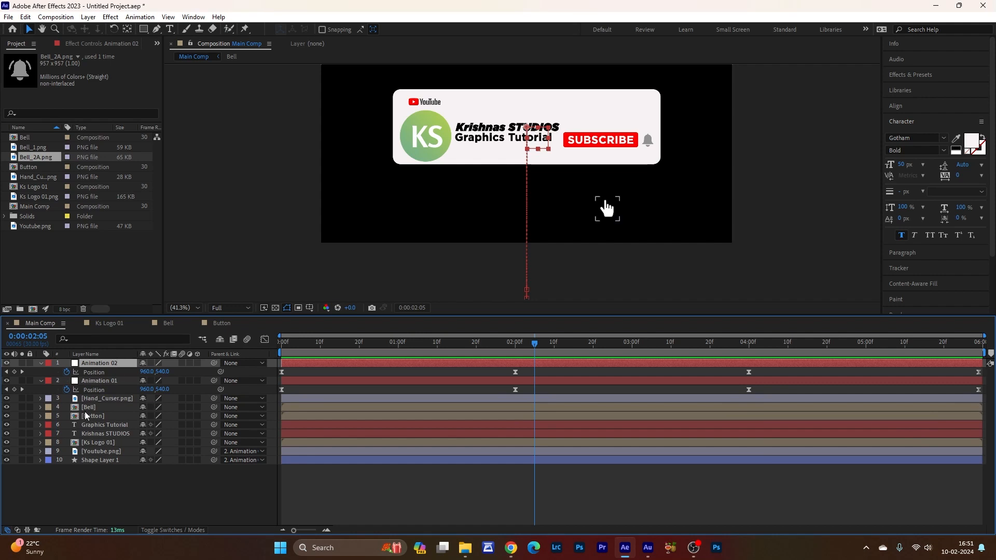
# - Parent the Ks Logo 01, Button and Bell layers to the Animation 02 null and preview the motion
pyautogui.click(88, 444)
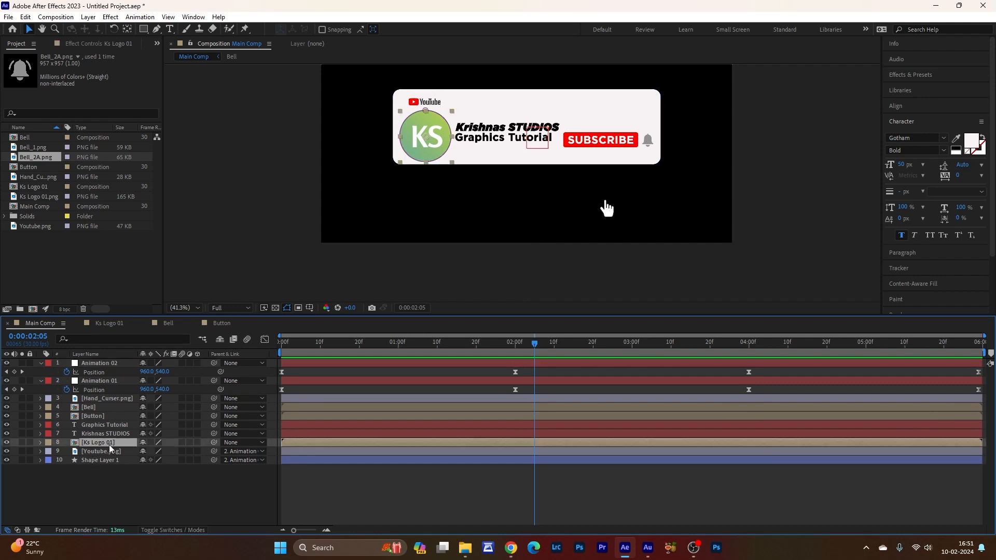
pyautogui.keyDown('ctrl'); pyautogui.click(99, 417); pyautogui.keyUp('ctrl')
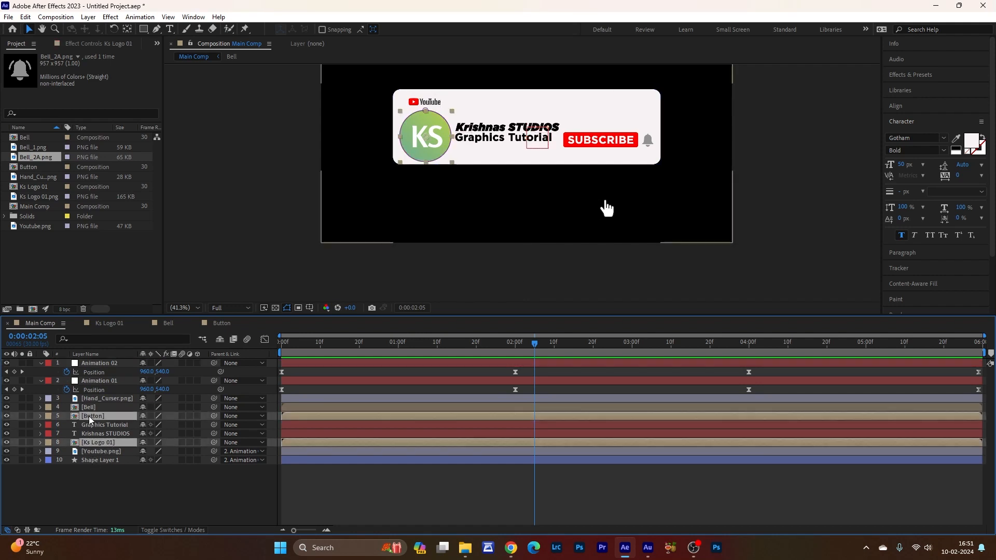
pyautogui.keyDown('ctrl'); pyautogui.click(90, 409); pyautogui.keyUp('ctrl')
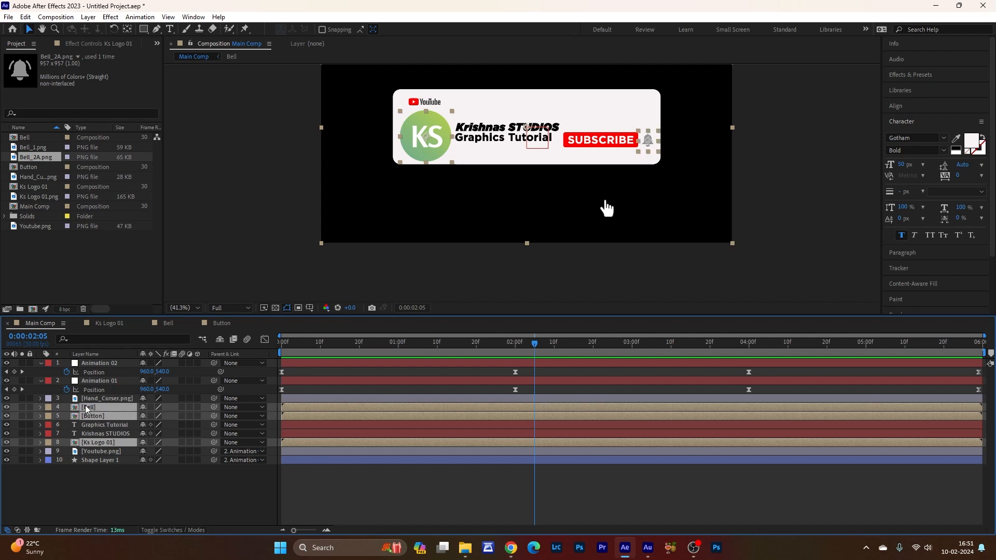
pyautogui.moveTo(214, 407); pyautogui.dragTo(118, 365)
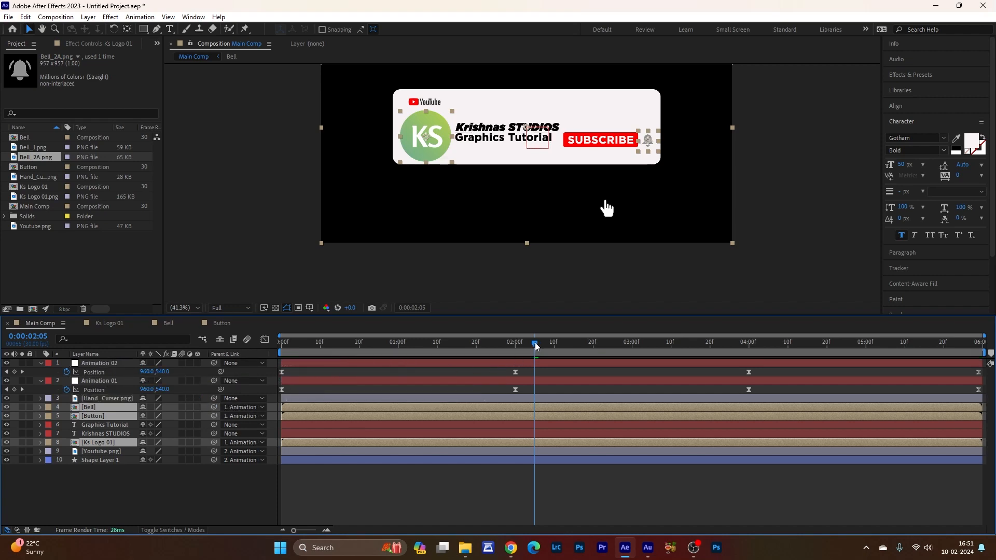
pyautogui.moveTo(535, 344); pyautogui.dragTo(599, 441)
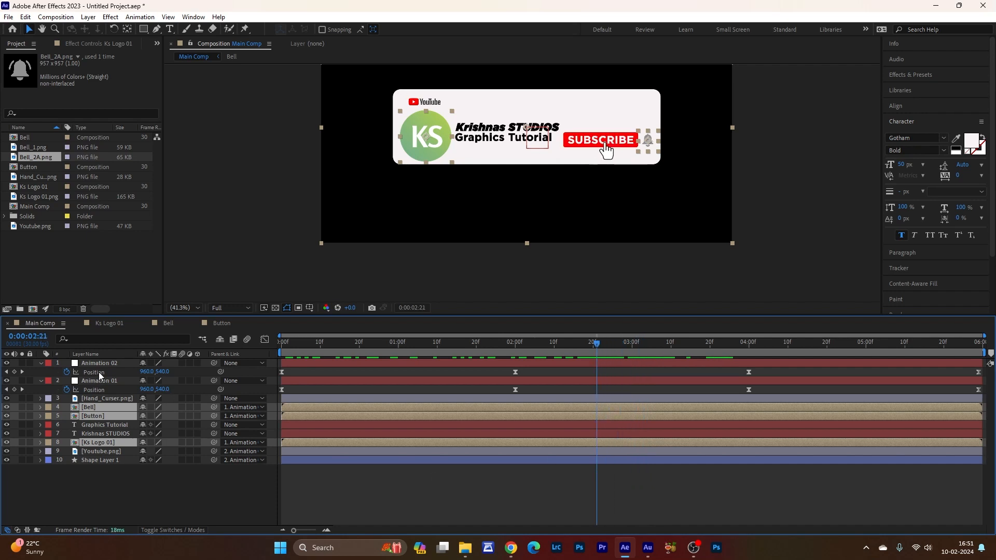
# - Time-stretch the Animation 02 null to a new duration of 0:00:05:26
pyautogui.click(114, 361)
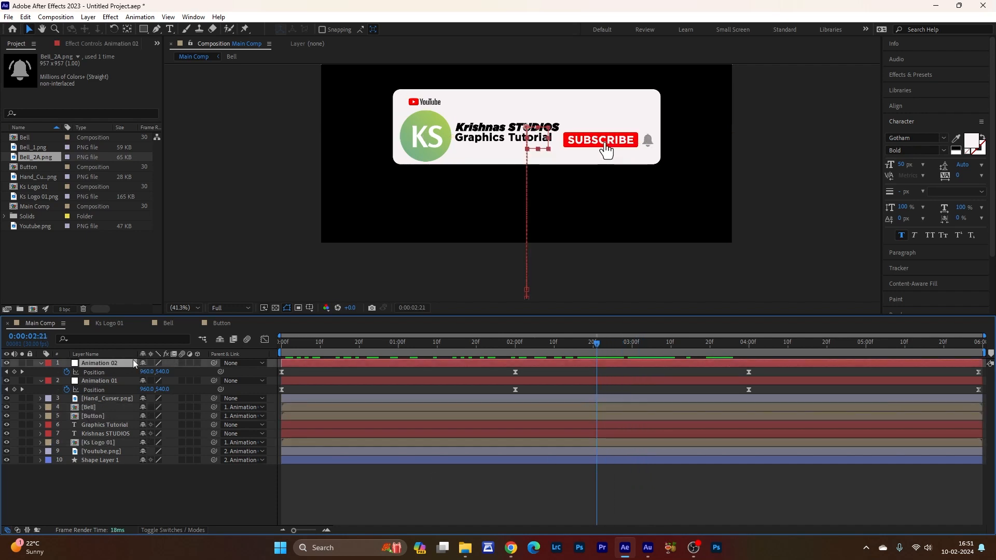
pyautogui.rightClick(384, 366)
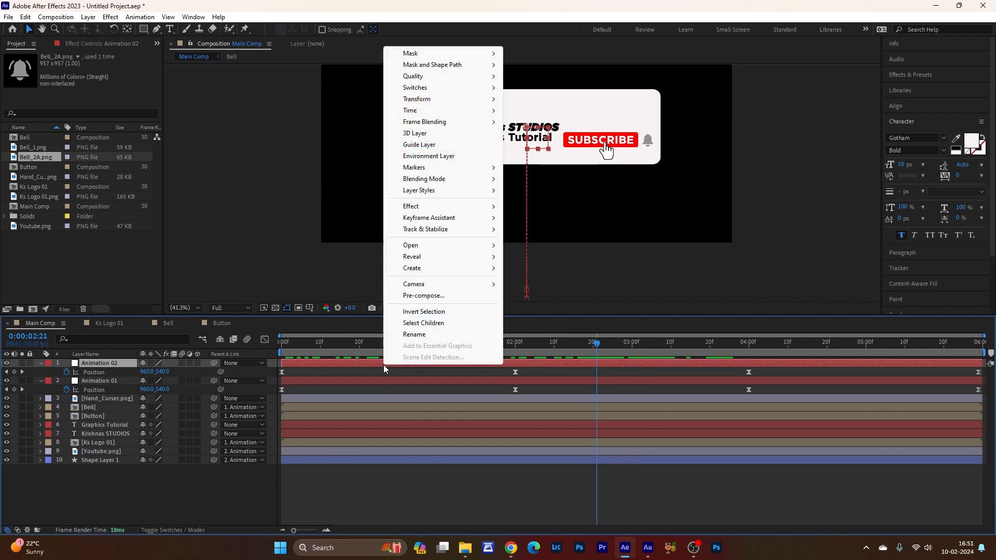
pyautogui.moveTo(406, 112)
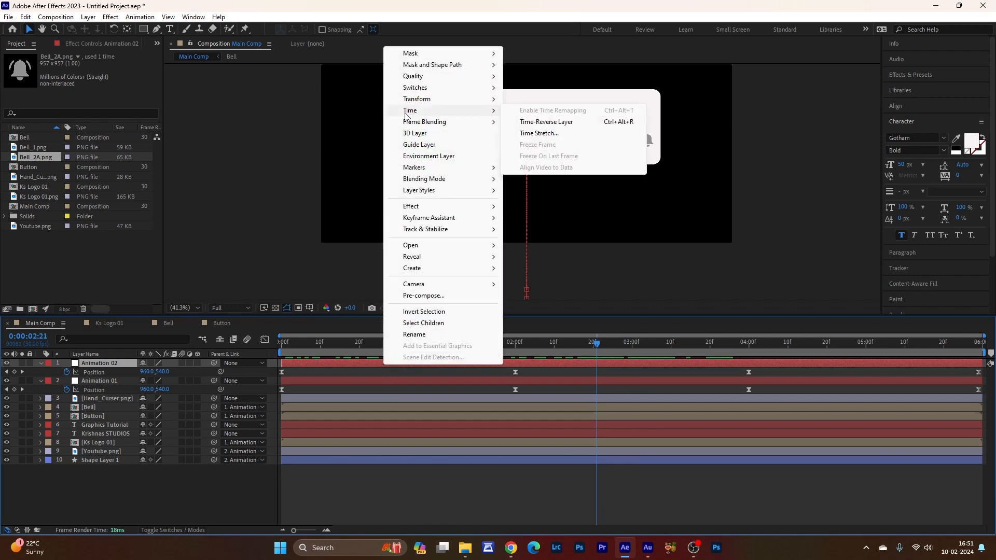
pyautogui.click(530, 134)
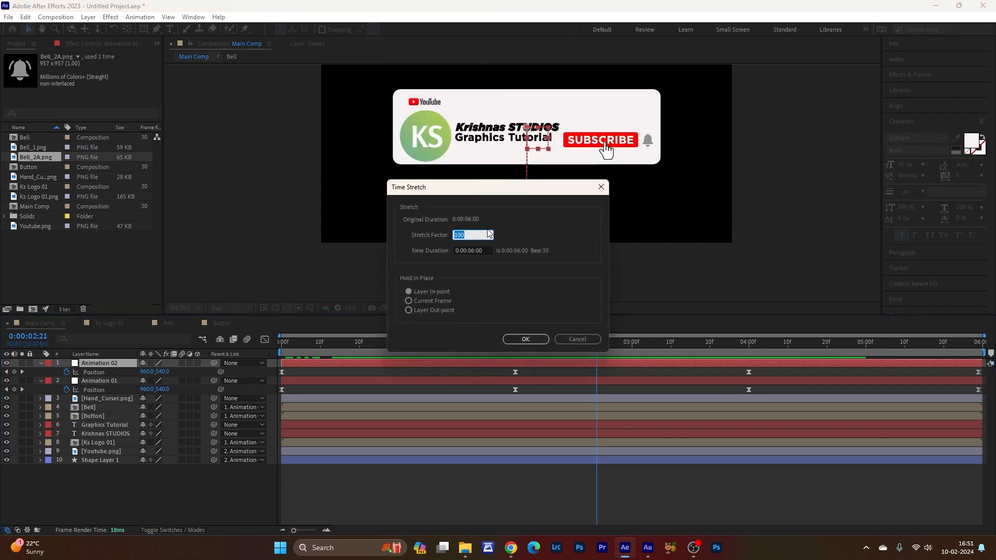
pyautogui.click(471, 251)
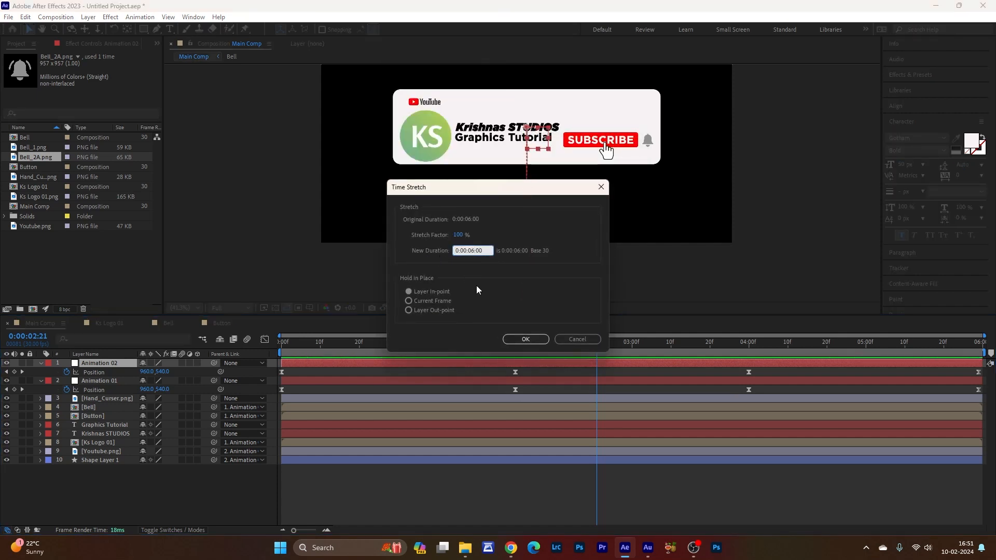
pyautogui.press('BackSpace')
pyautogui.write('5:26')
pyautogui.press('Return')
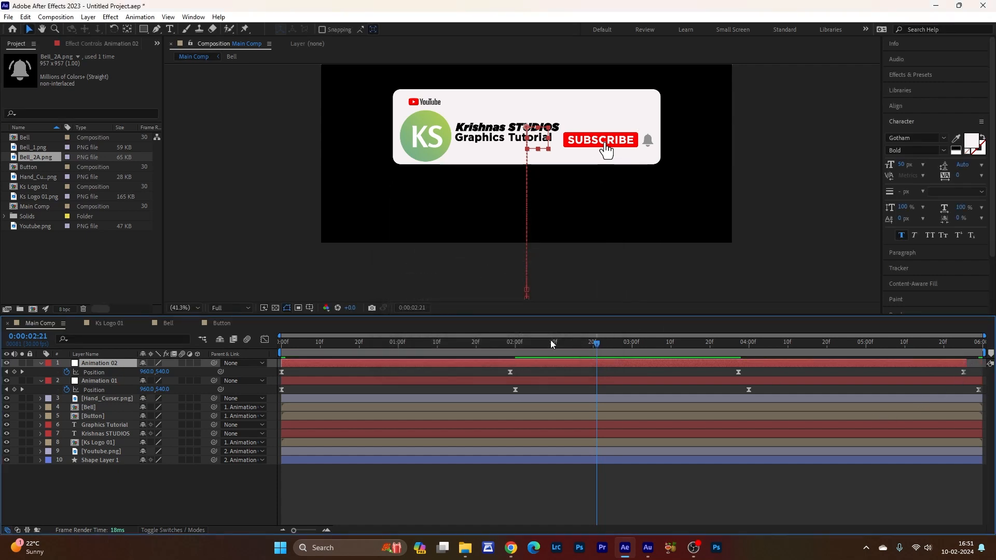
# - Shift the Animation 02 null in time so that it starts at 0:00:00:02
pyautogui.moveTo(596, 345); pyautogui.dragTo(279, 414)
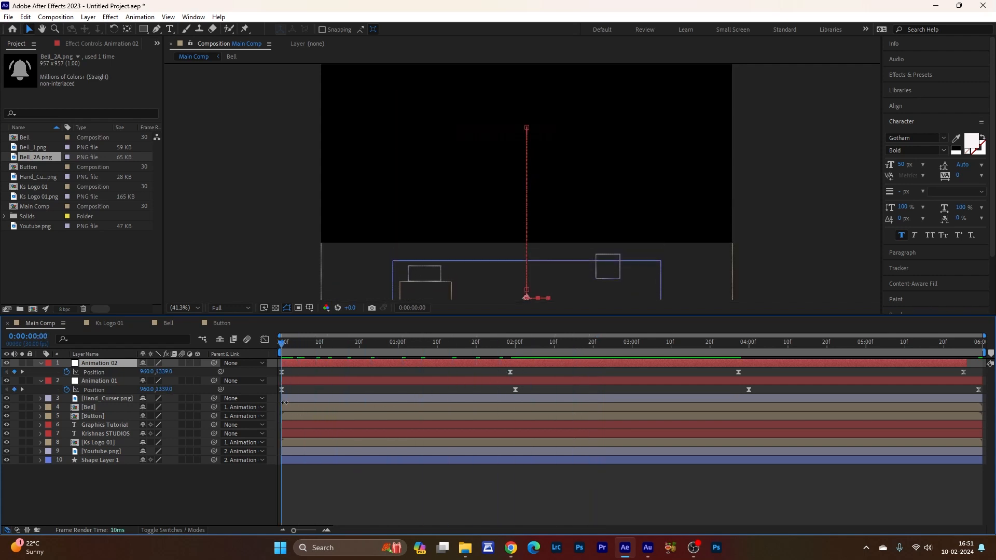
pyautogui.moveTo(282, 350); pyautogui.dragTo(290, 352)
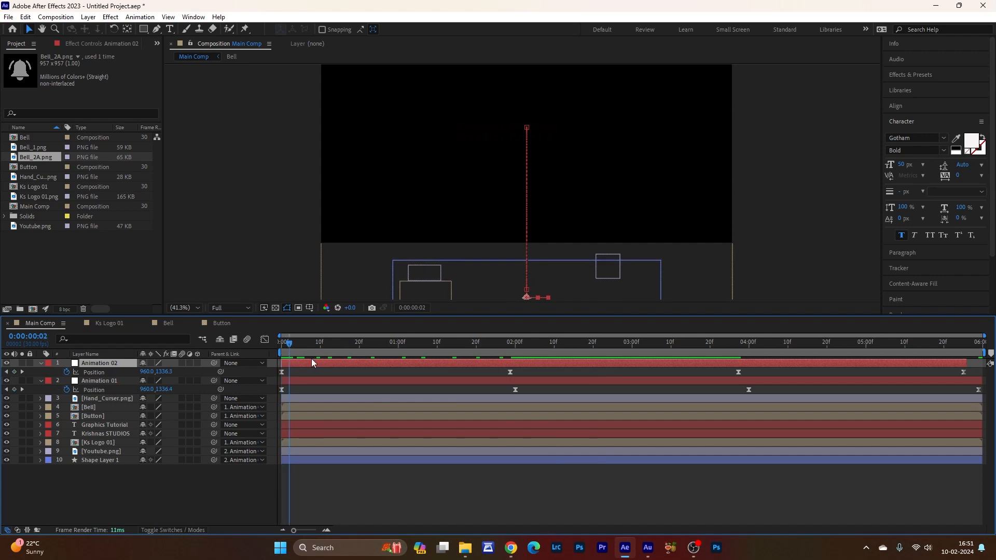
pyautogui.moveTo(305, 362); pyautogui.dragTo(530, 372)
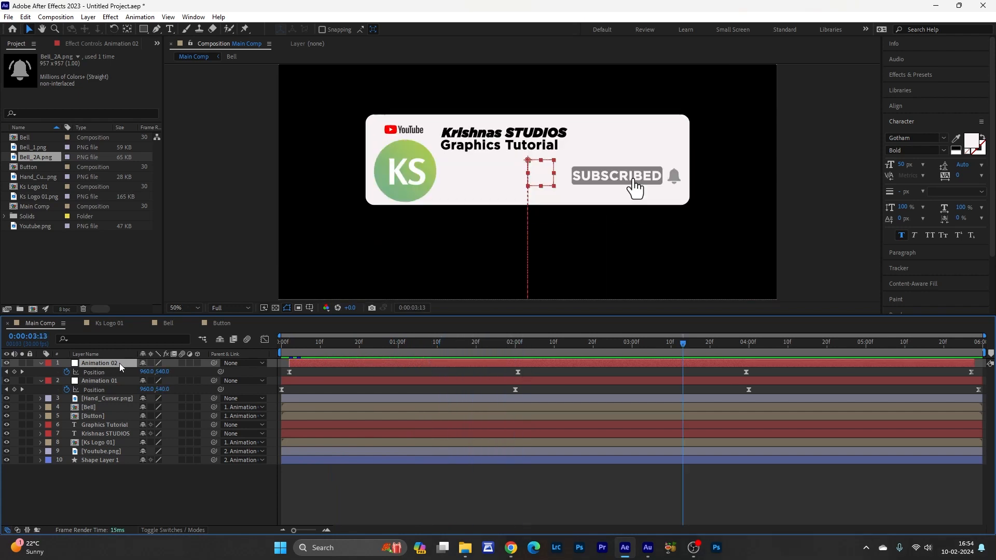
# - Duplicate the Animation 02 null, reveal the copy's position keyframes, and time-stretch the copy to a duration of 0:00:05:23
pyautogui.hotkey('ctrl', 'd')
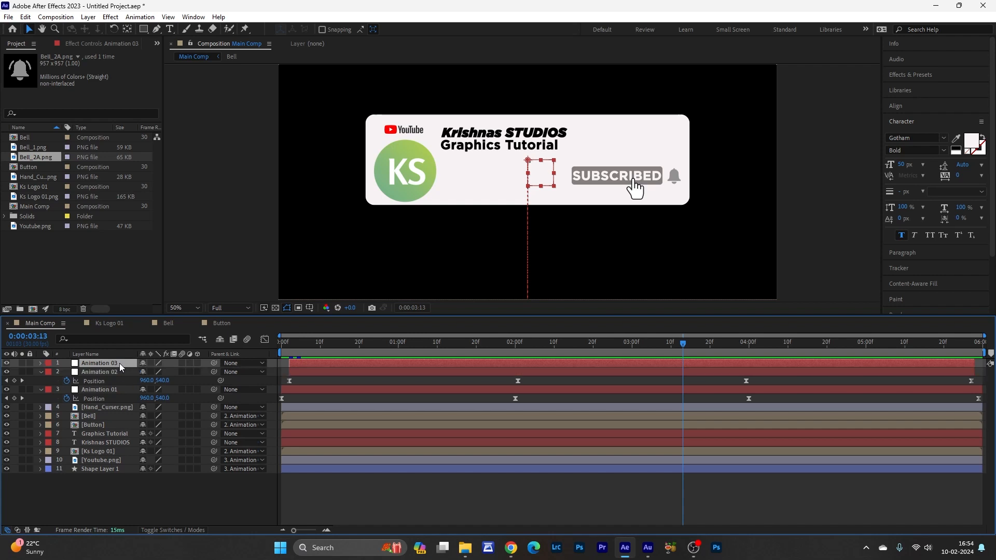
pyautogui.press('p')
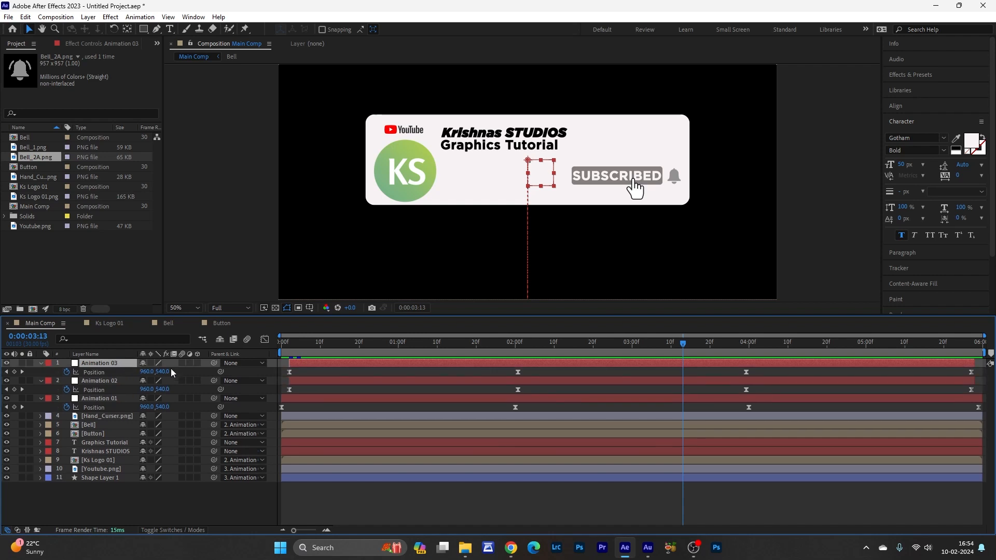
pyautogui.rightClick(319, 365)
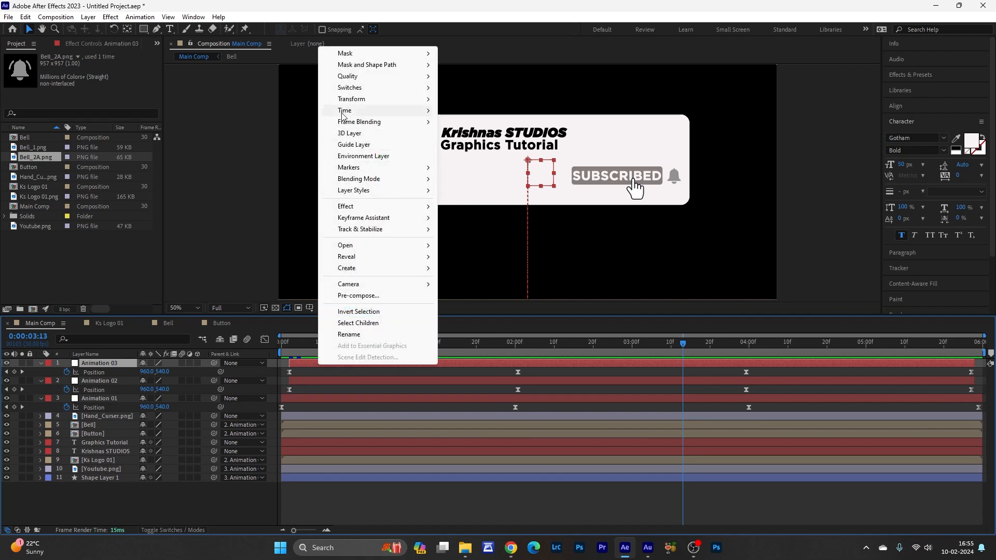
pyautogui.moveTo(345, 111)
pyautogui.click(474, 133)
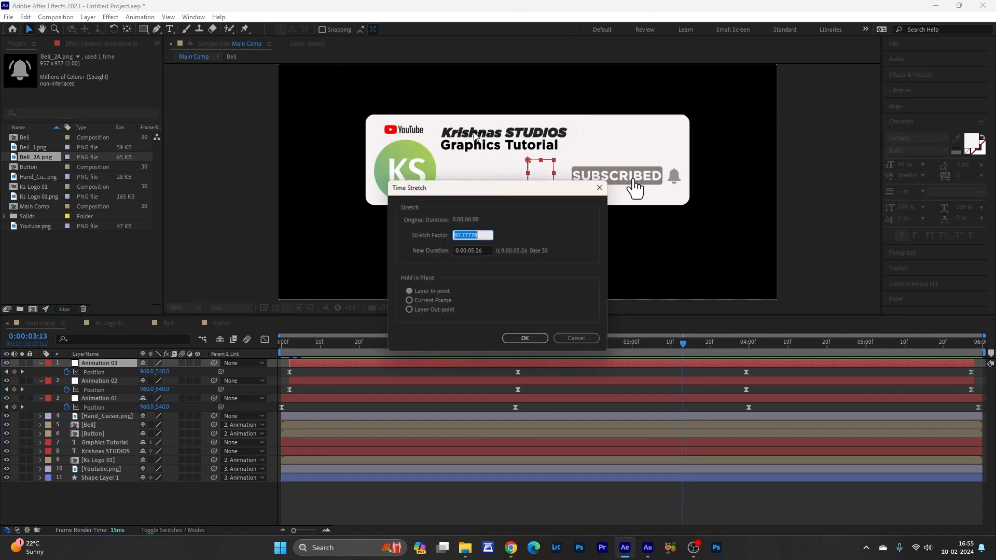
pyautogui.click(484, 251)
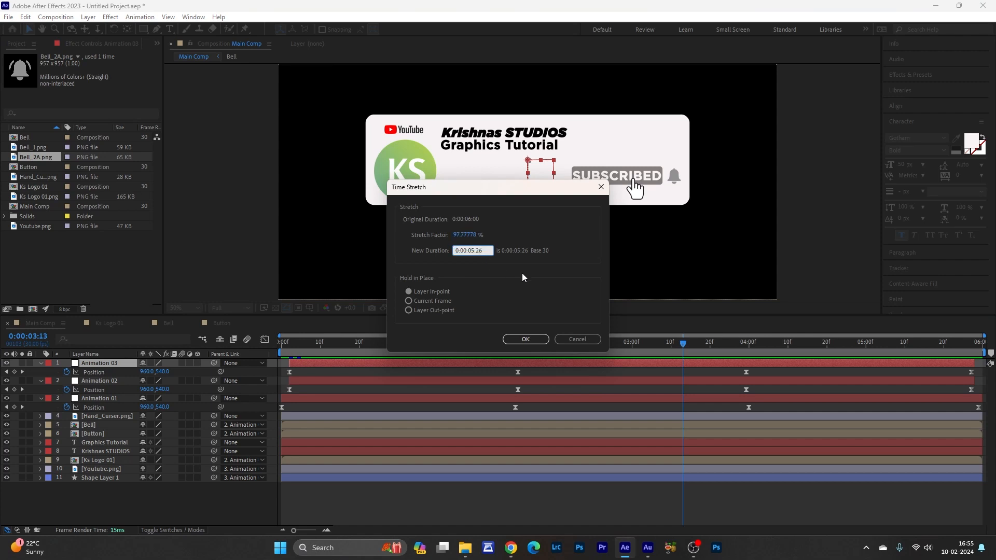
pyautogui.press('BackSpace')
pyautogui.write('3')
pyautogui.click(526, 339)
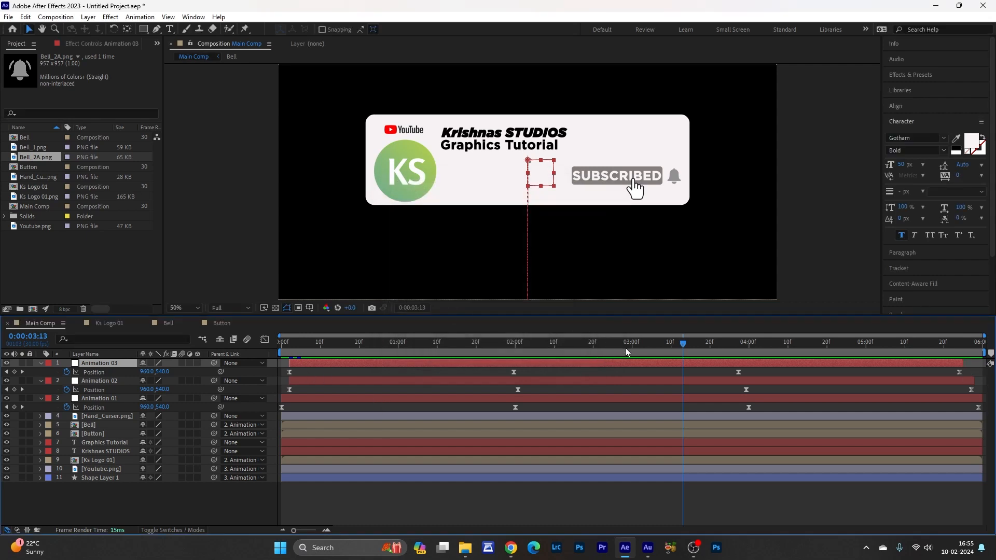
# - Shift the Animation 03 null in time so that it starts at 0:00:00:03
pyautogui.moveTo(684, 345); pyautogui.dragTo(292, 399)
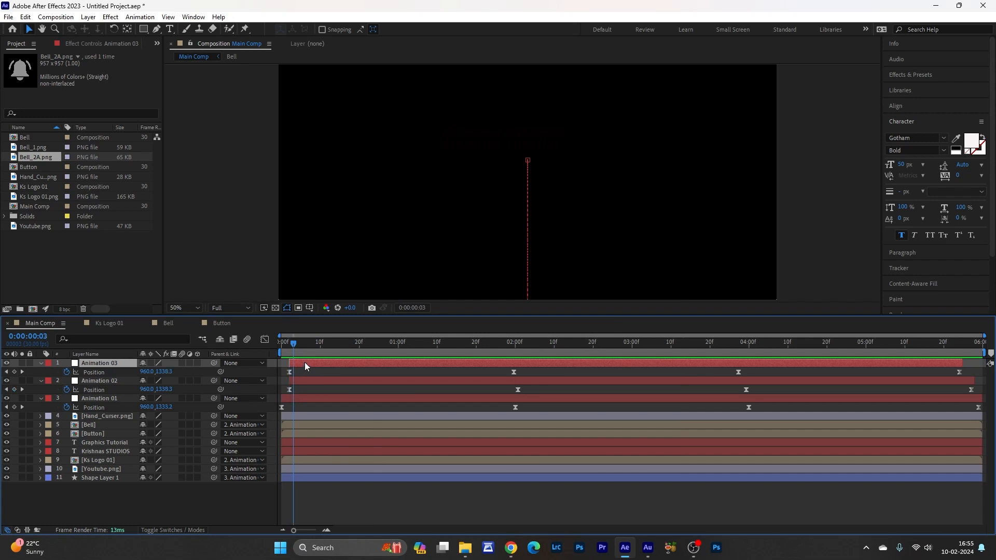
pyautogui.moveTo(293, 349); pyautogui.dragTo(631, 490)
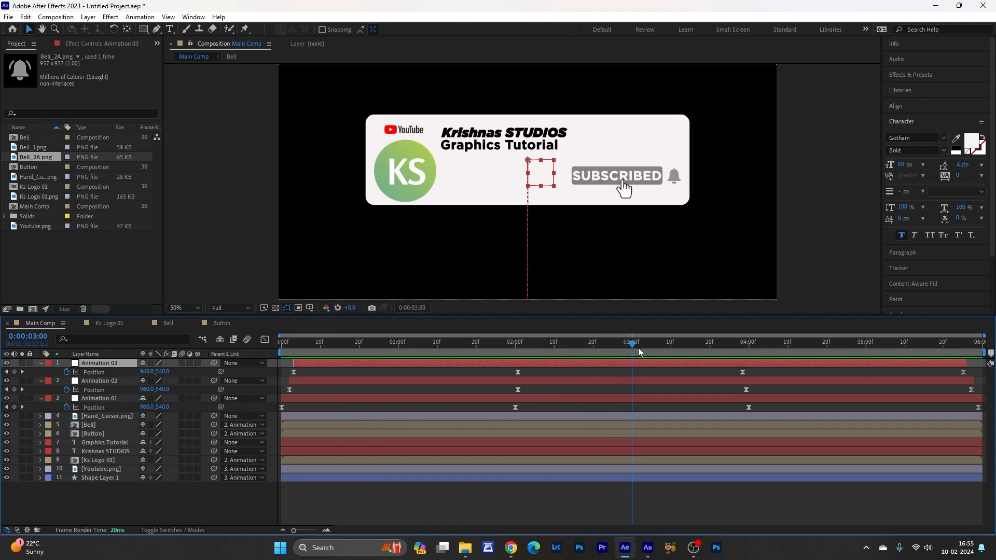
# - Parent the Graphics Tutorial and Krishnas STUDIOS text layers to the Animation 03 null and return to the start of the timeline
pyautogui.click(90, 452)
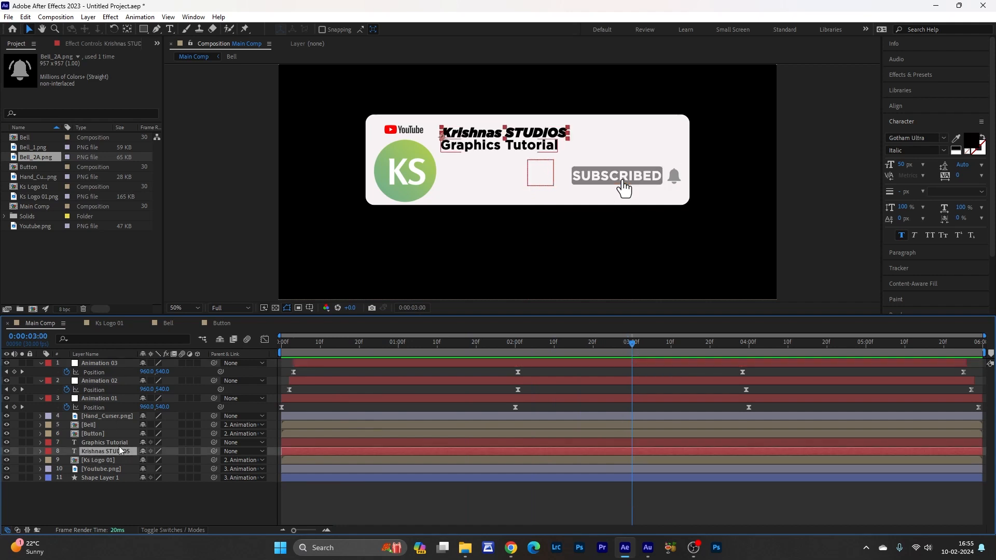
pyautogui.click(104, 444)
pyautogui.keyDown('ctrl'); pyautogui.click(101, 450); pyautogui.keyUp('ctrl')
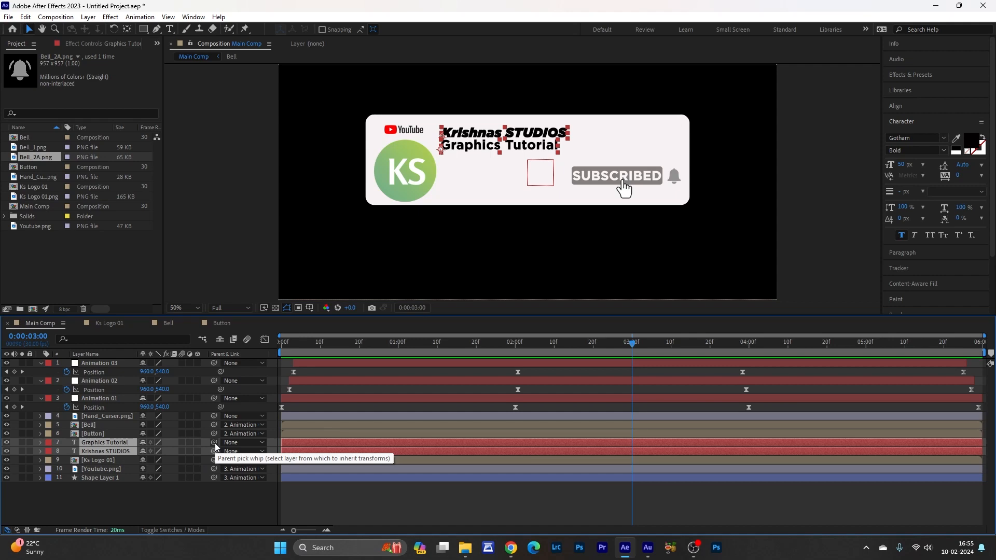
pyautogui.moveTo(214, 443); pyautogui.dragTo(109, 363)
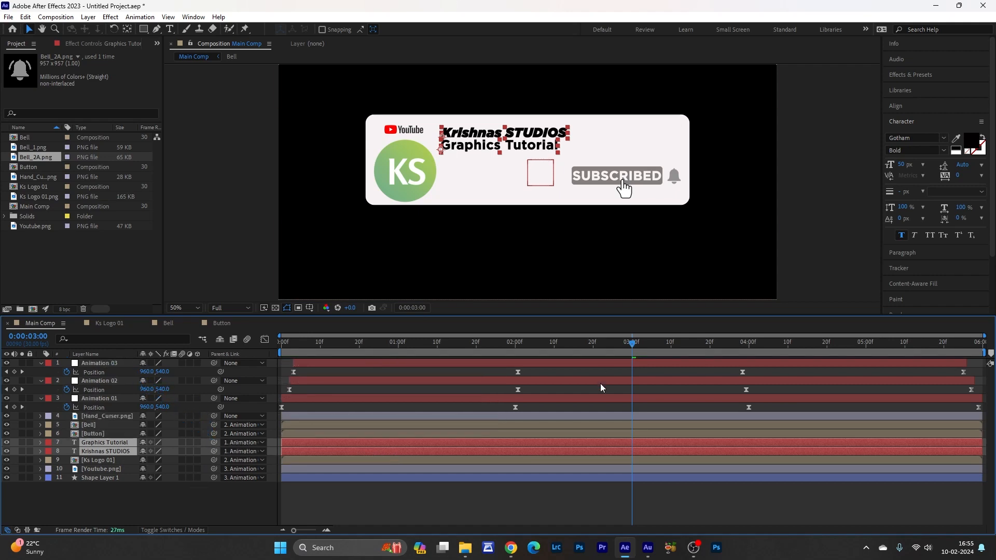
pyautogui.moveTo(632, 343); pyautogui.dragTo(289, 358)
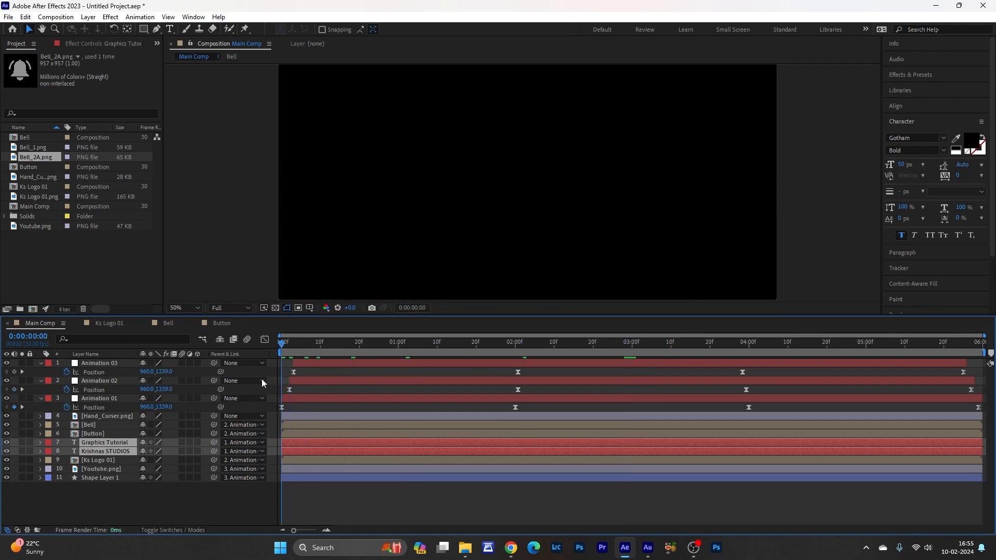
# - Play back the banner animation from the start to check the staggered motion of the parented layers
pyautogui.press('space')
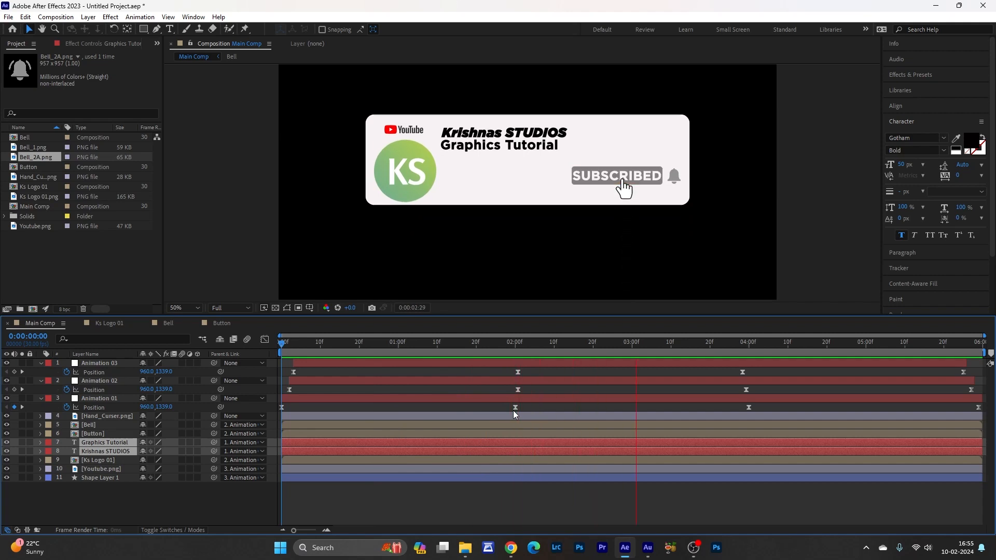
pyautogui.press('space')
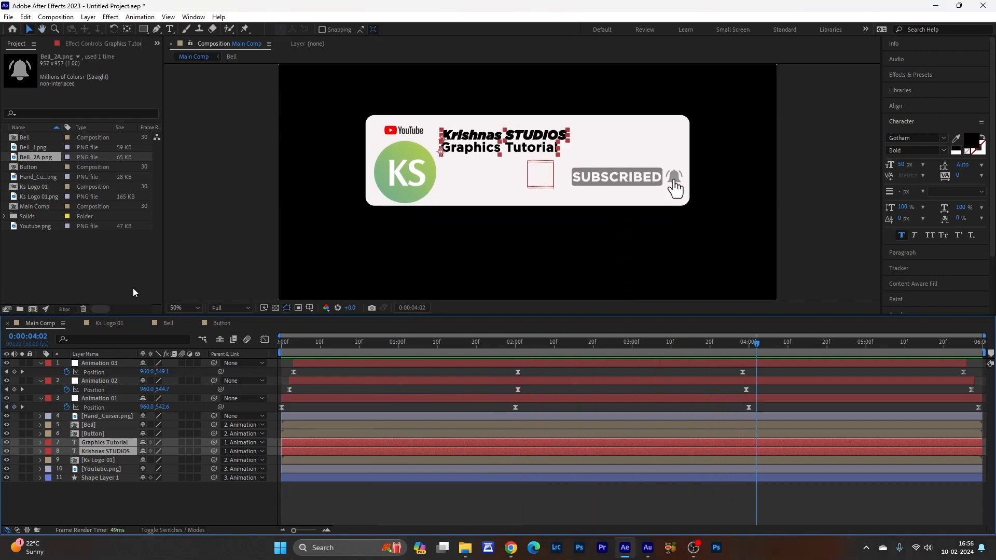
# - Import Screenshot_20230313_191233.jpg from the personal cloud drive's WALLPAPER folder and place it beneath all layers in Main Comp as the background
pyautogui.rightClick(65, 271)
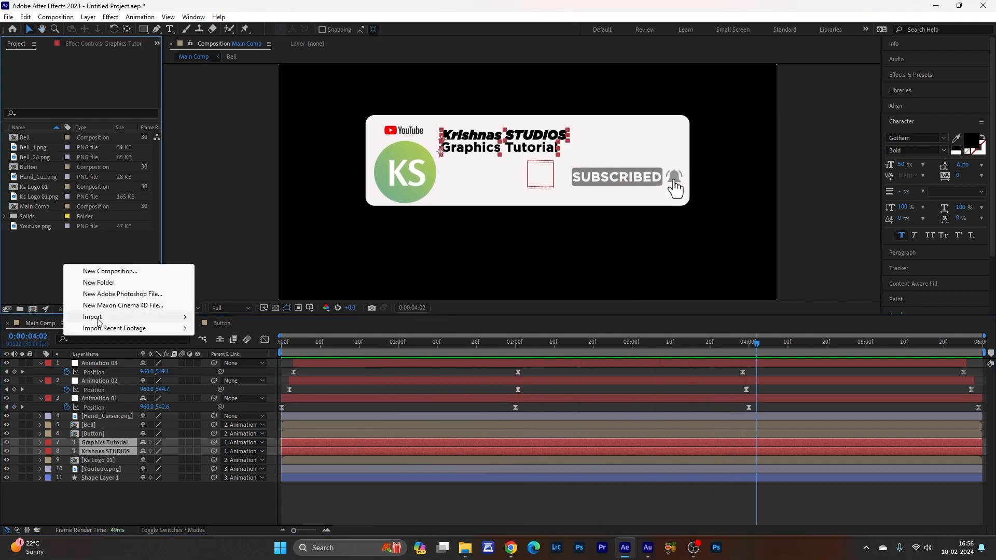
pyautogui.moveTo(93, 317)
pyautogui.click(220, 319)
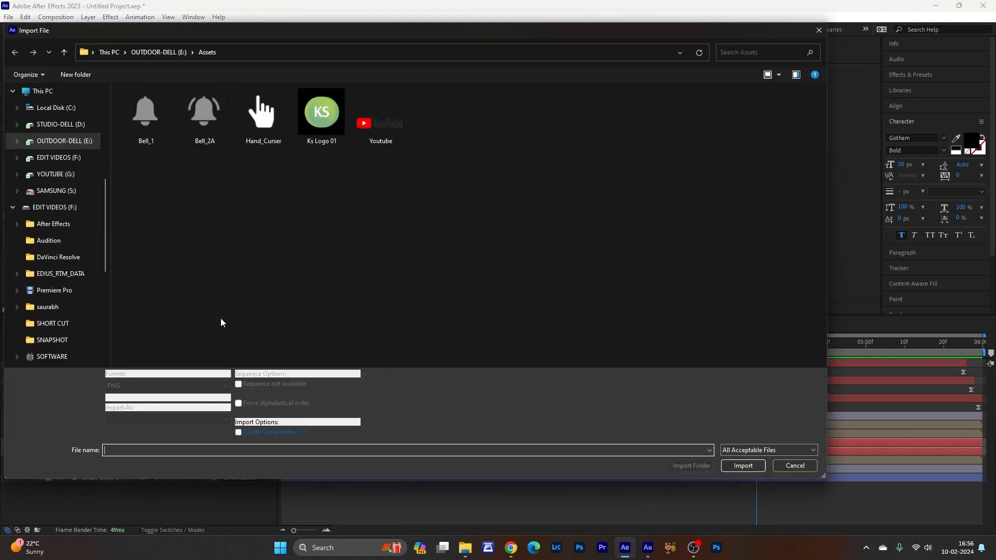
pyautogui.scroll(5, 57, 131)
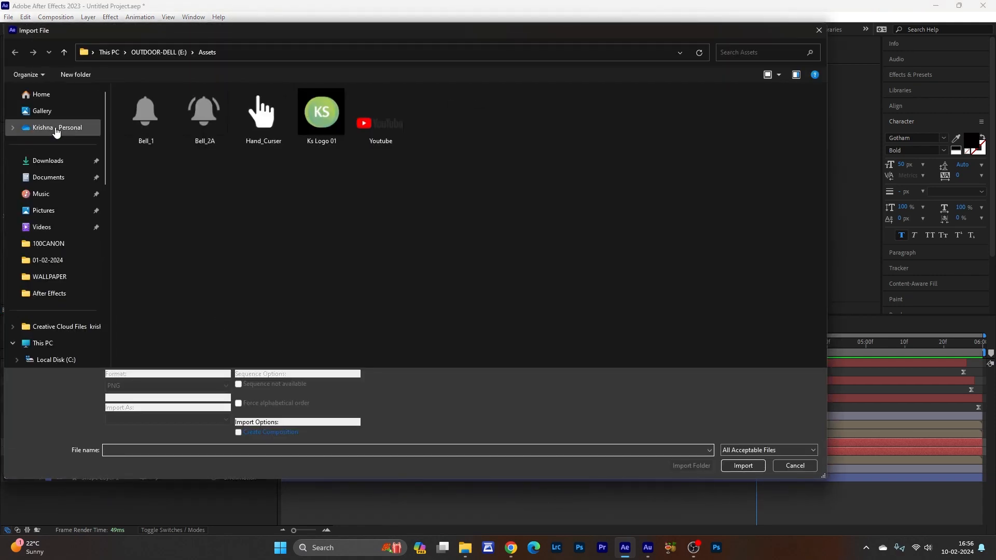
pyautogui.click(56, 133)
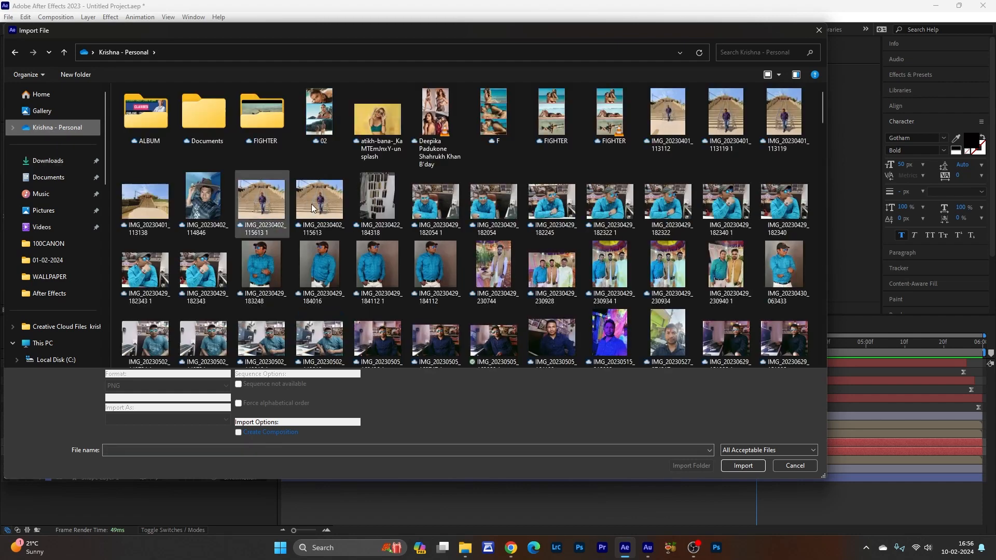
pyautogui.doubleClick(262, 101)
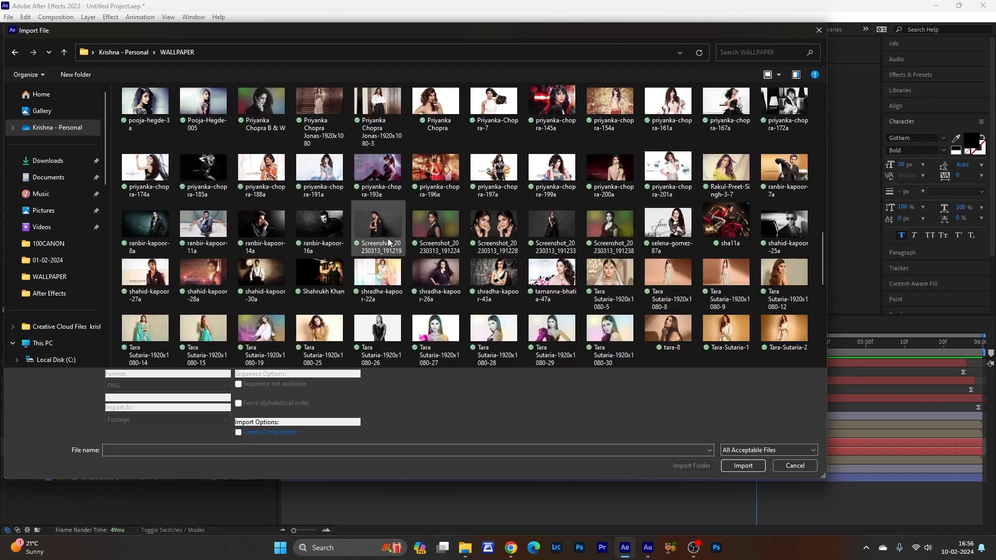
pyautogui.click(552, 231)
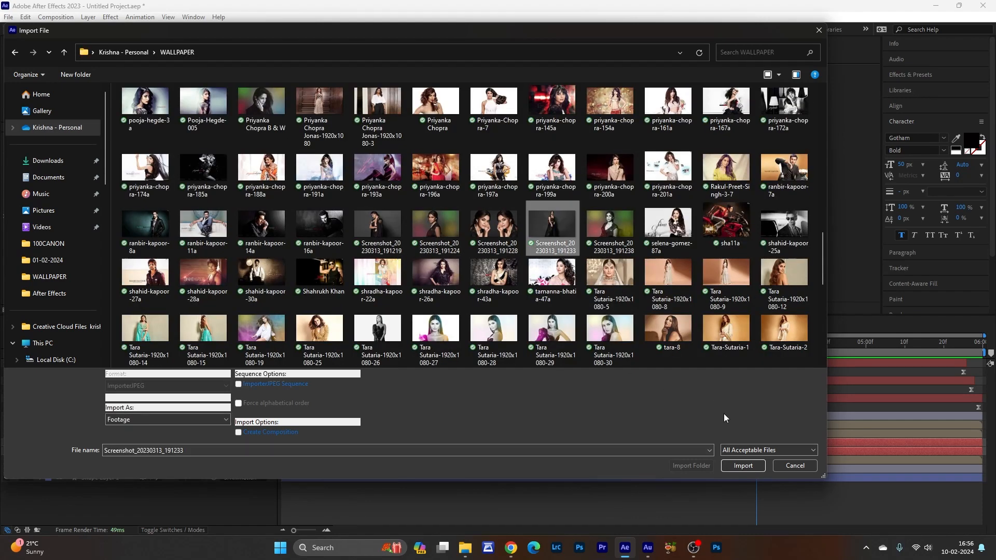
pyautogui.click(730, 461)
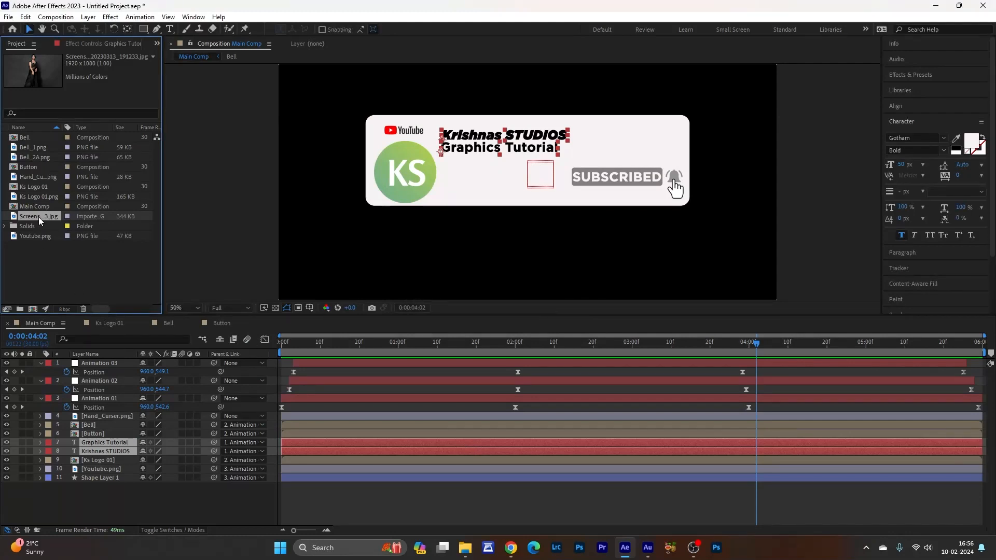
pyautogui.moveTo(27, 264); pyautogui.dragTo(64, 492)
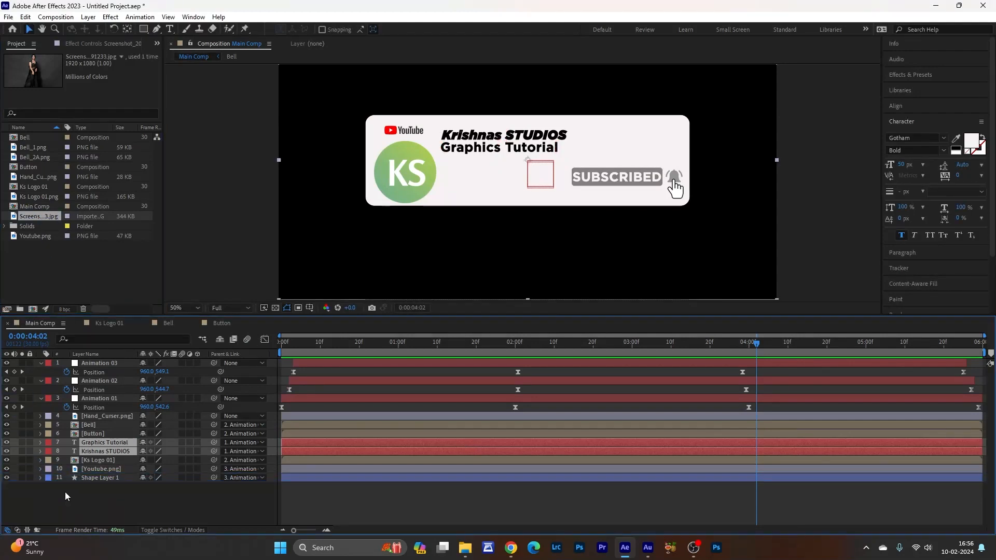
# - Fit the whole composition in the viewer and preview the banner animation over the background photo from 0:00:00:00
pyautogui.click(201, 310)
pyautogui.click(191, 324)
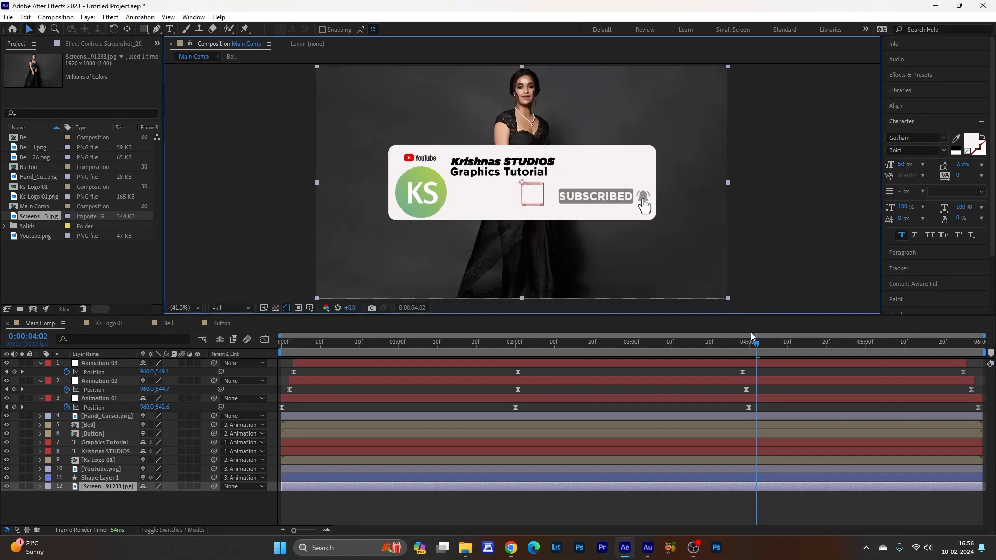
pyautogui.moveTo(755, 346); pyautogui.dragTo(262, 416)
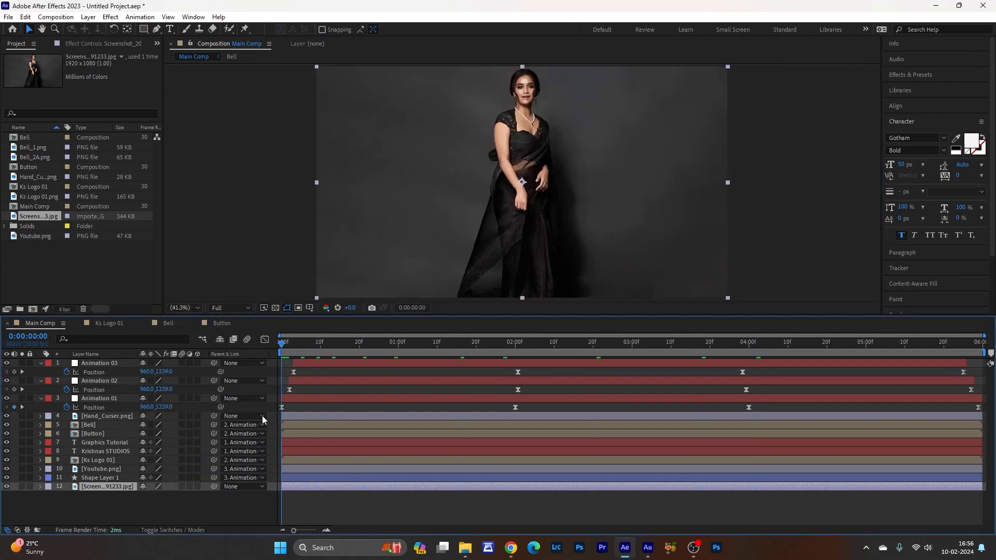
pyautogui.press('space')
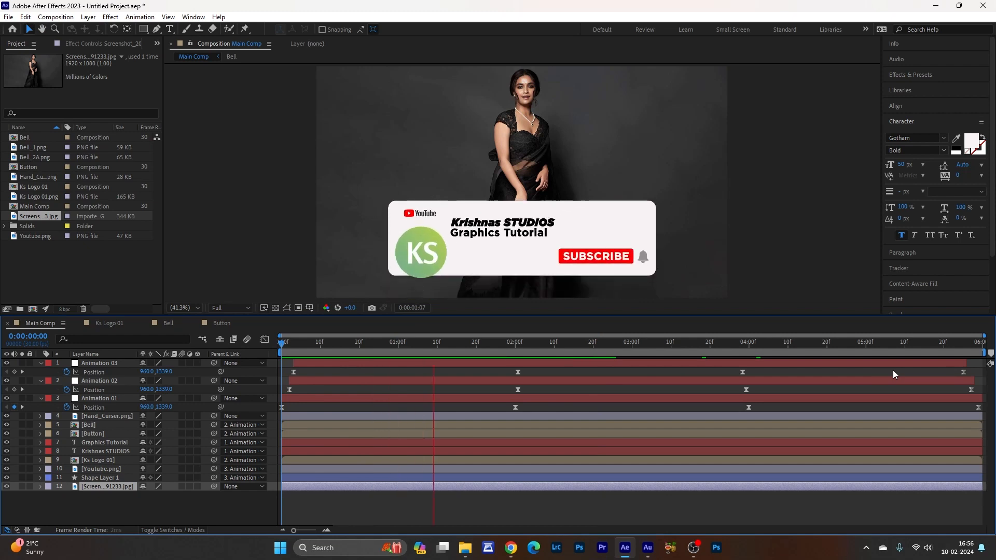